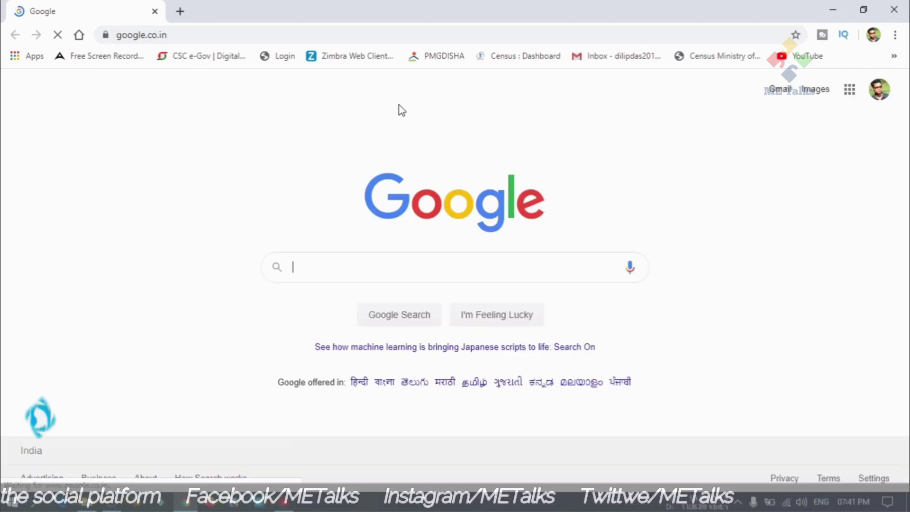
Log in to the PMGDISHA portal with the training centre account's username and password.
click(441, 56)
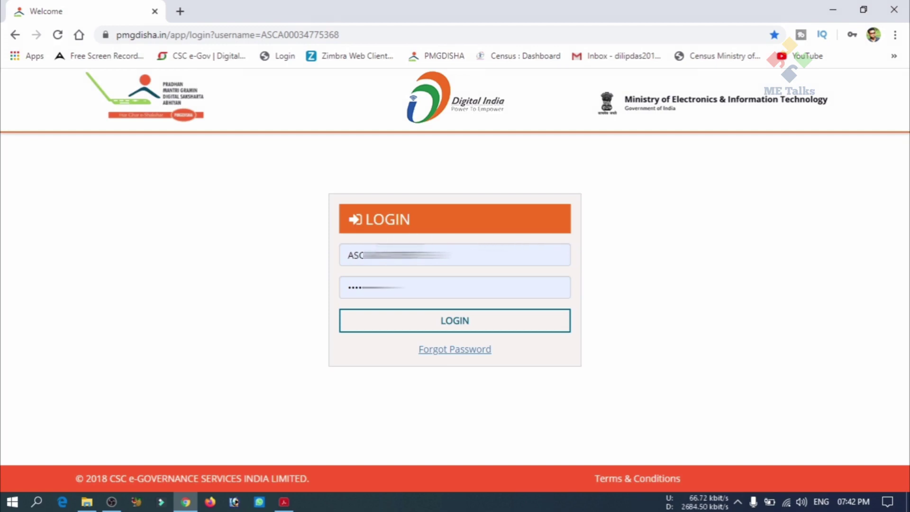
click(454, 324)
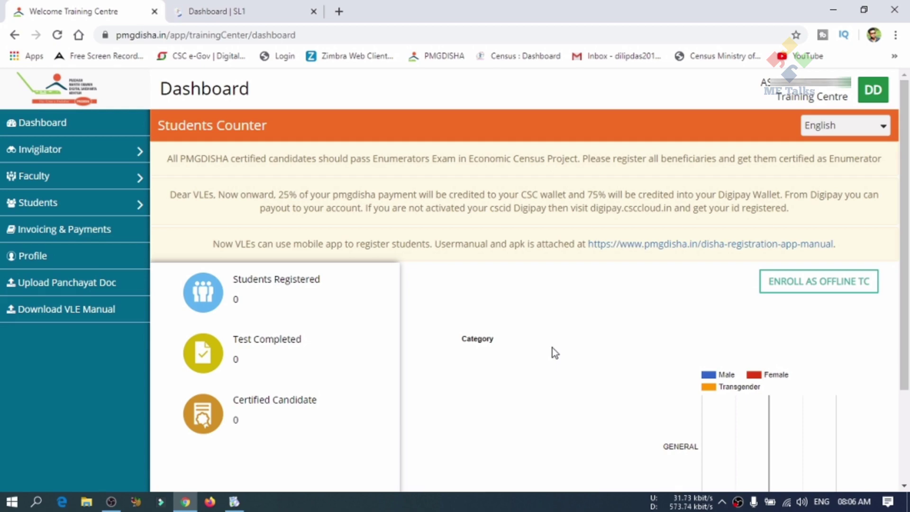
Start enrolment as an offline training centre from the dashboard.
scroll(551, 348, down, 3)
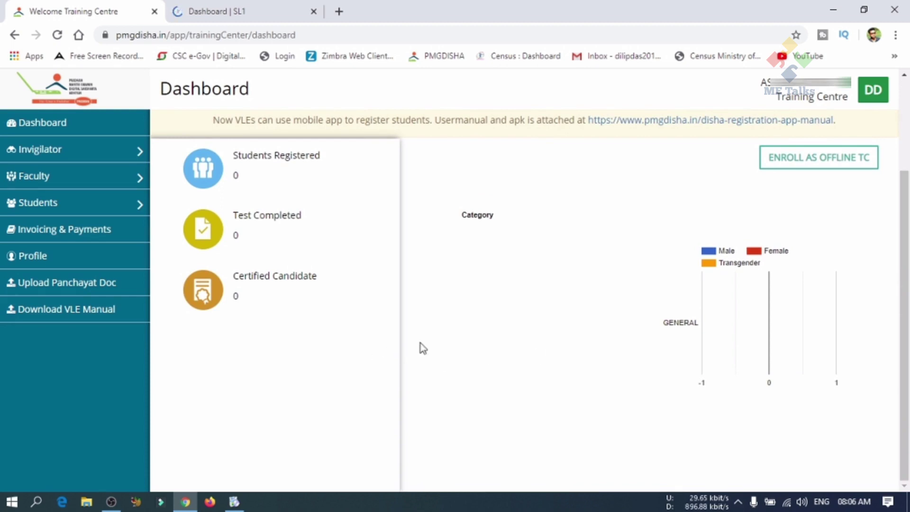
scroll(528, 308, up, 3)
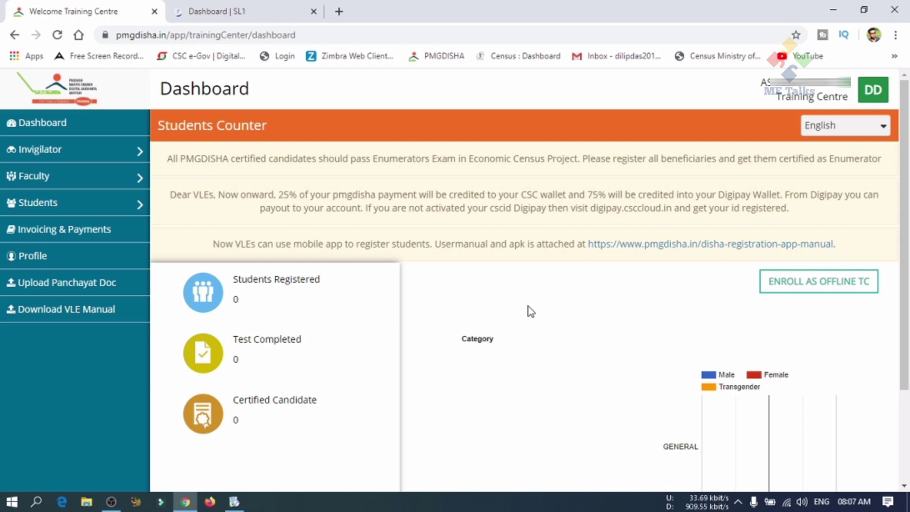
click(787, 284)
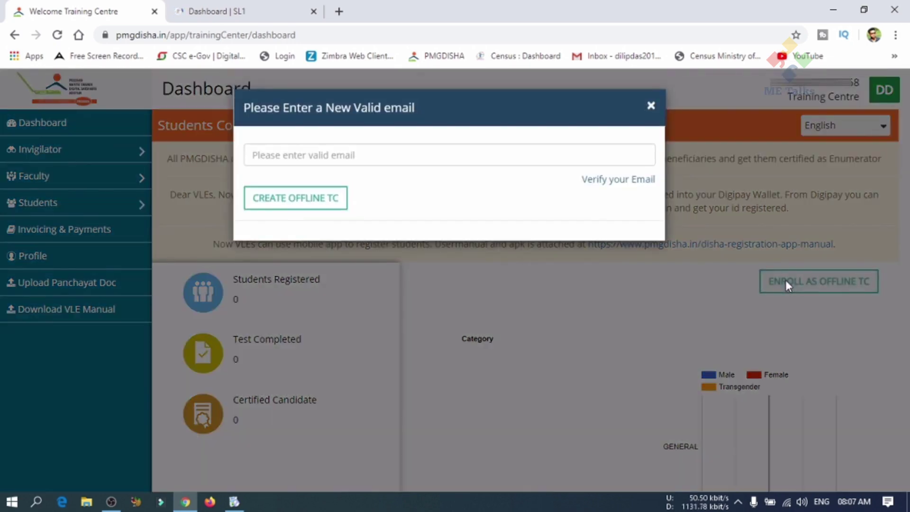
Enter the new email address in the offline training centre dialog.
click(455, 153)
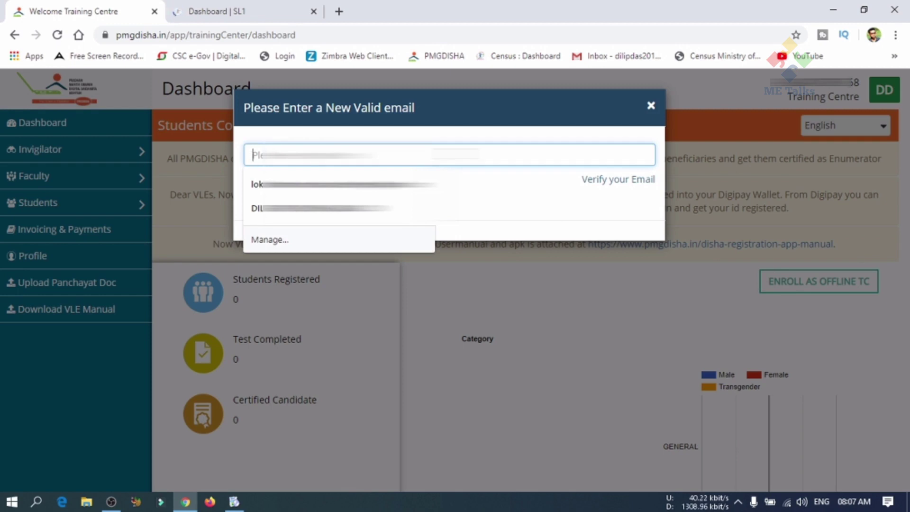
text(dil)
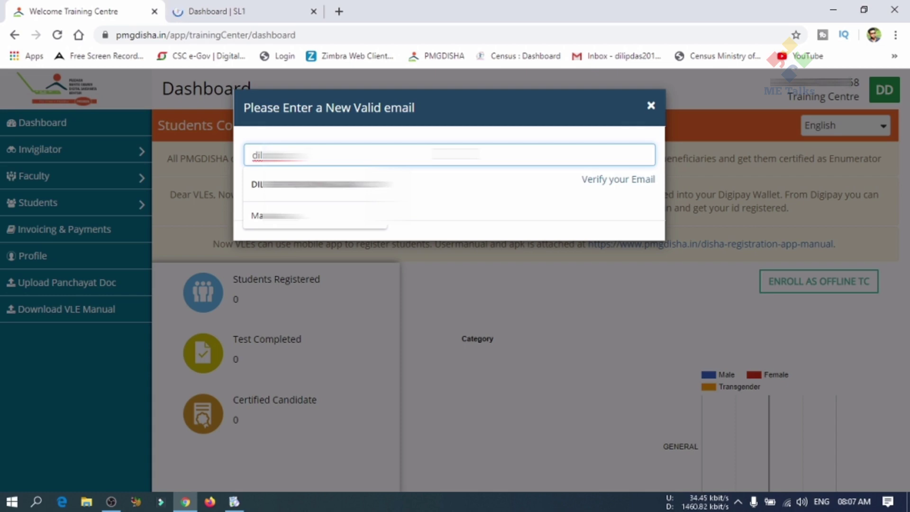
text(ail.c)
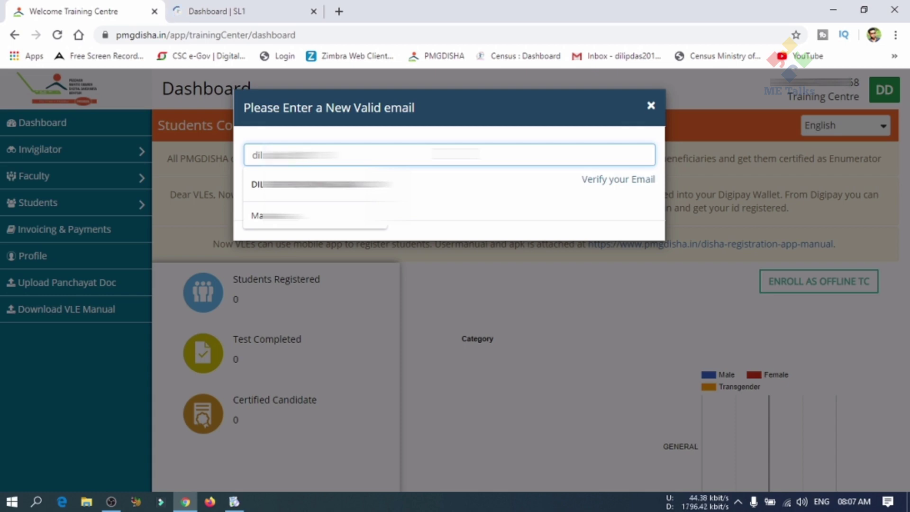
text(om)
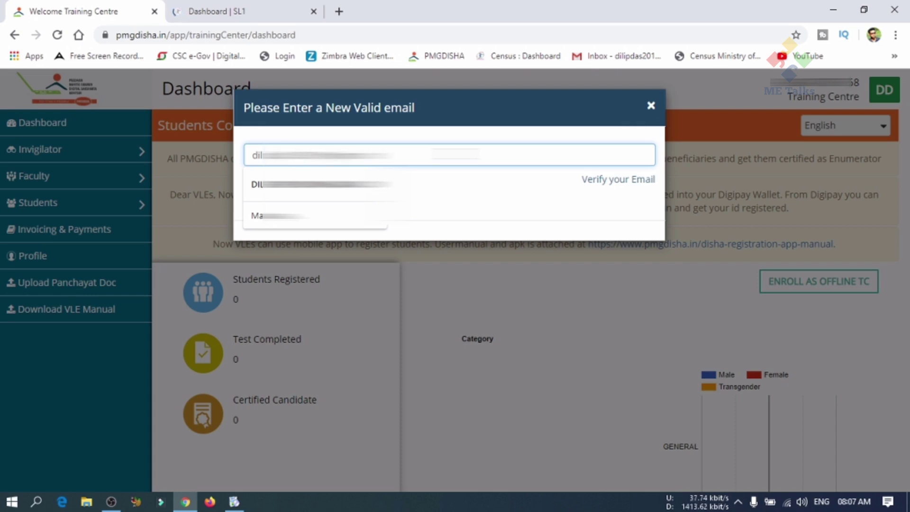
click(290, 172)
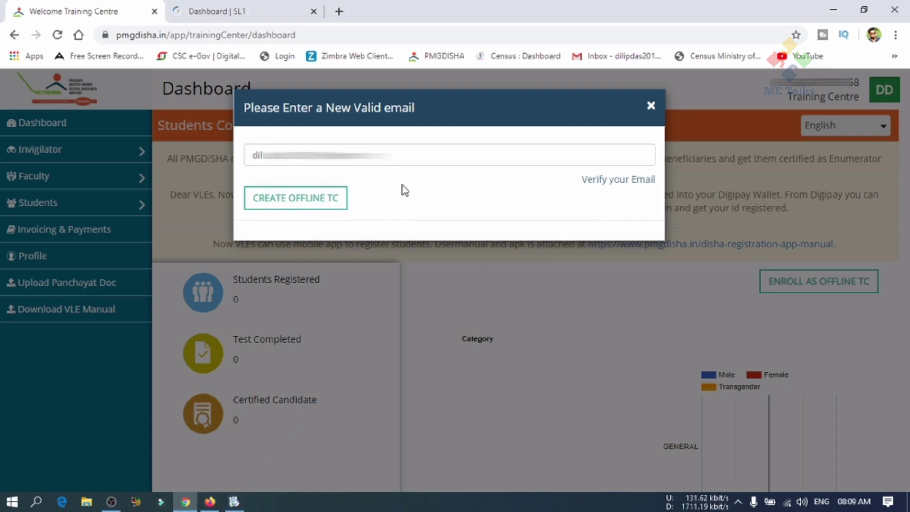
Submit the email and have a verification OTP sent to it.
click(317, 195)
click(622, 181)
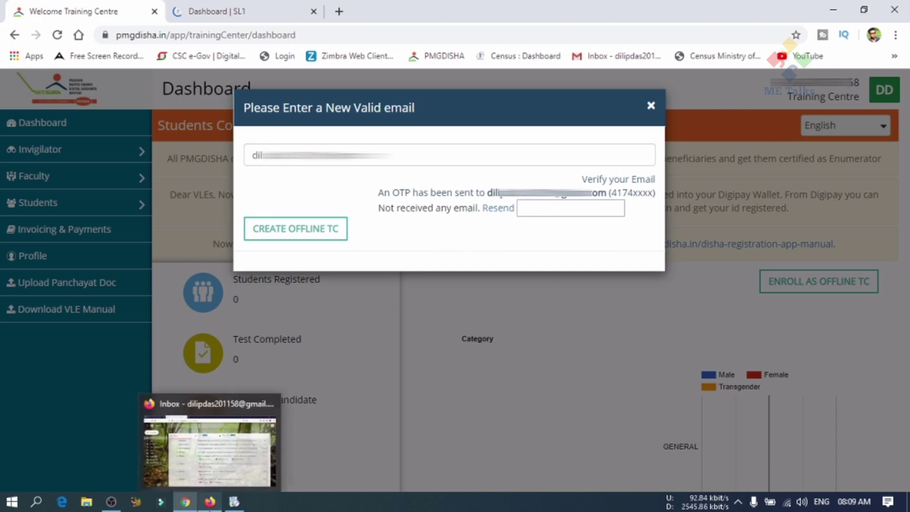
click(210, 502)
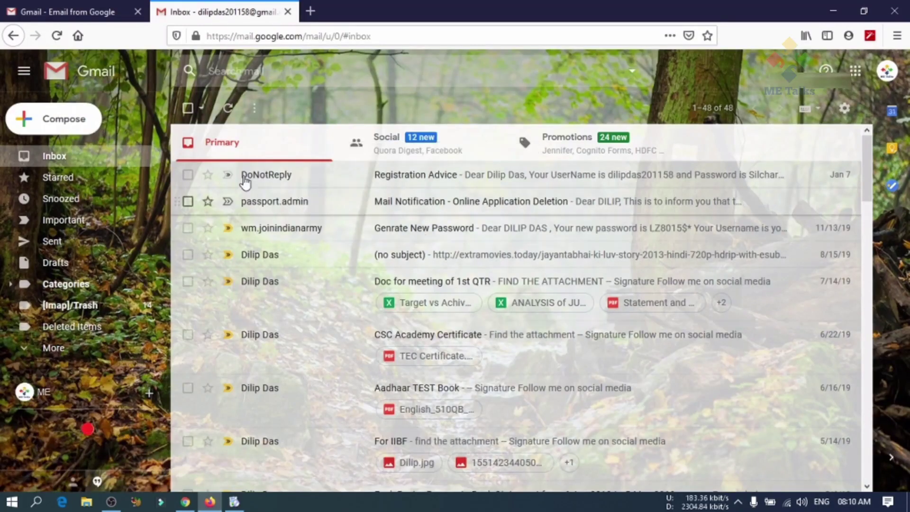
Open PMG Disha's 'OTP for Email Verification' message in Gmail and copy the OTP code.
click(228, 110)
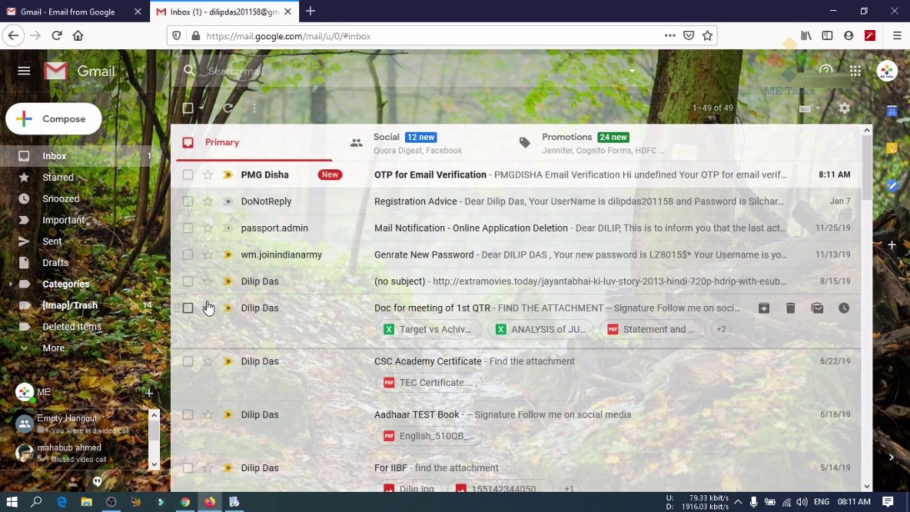
click(508, 177)
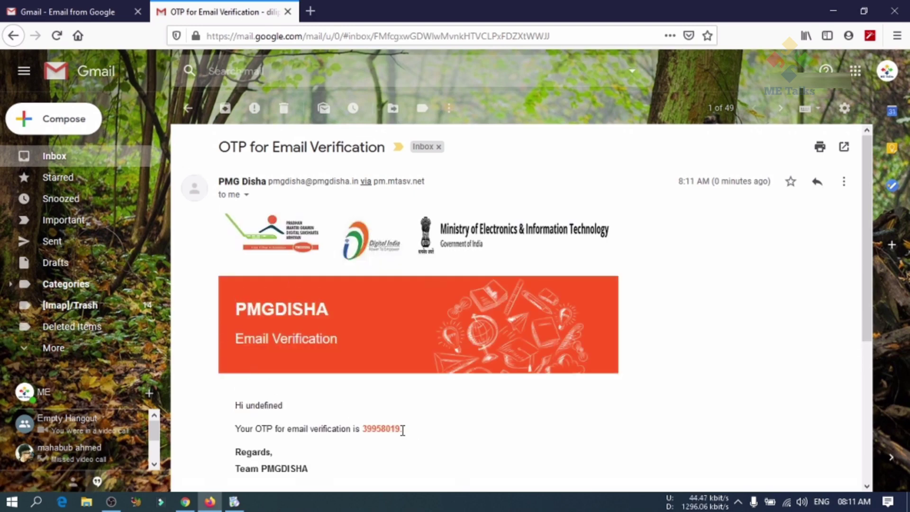
drag(399, 432, 366, 446)
key(ctrl+c)
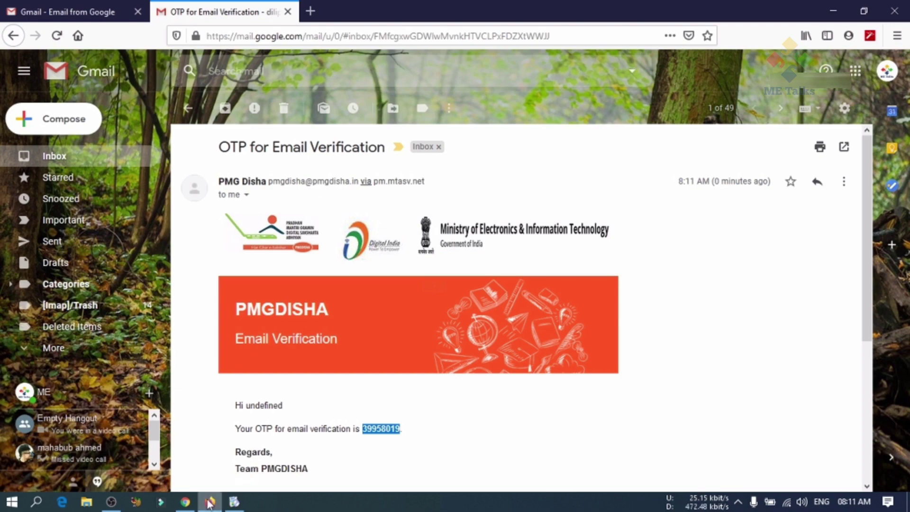
click(185, 501)
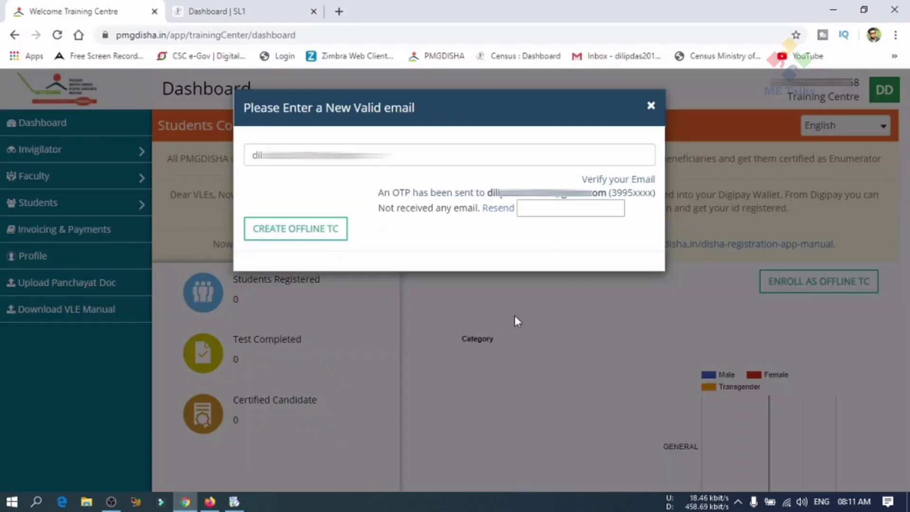
Paste the OTP and create the offline training centre, getting 'User Created Successfully'.
click(551, 208)
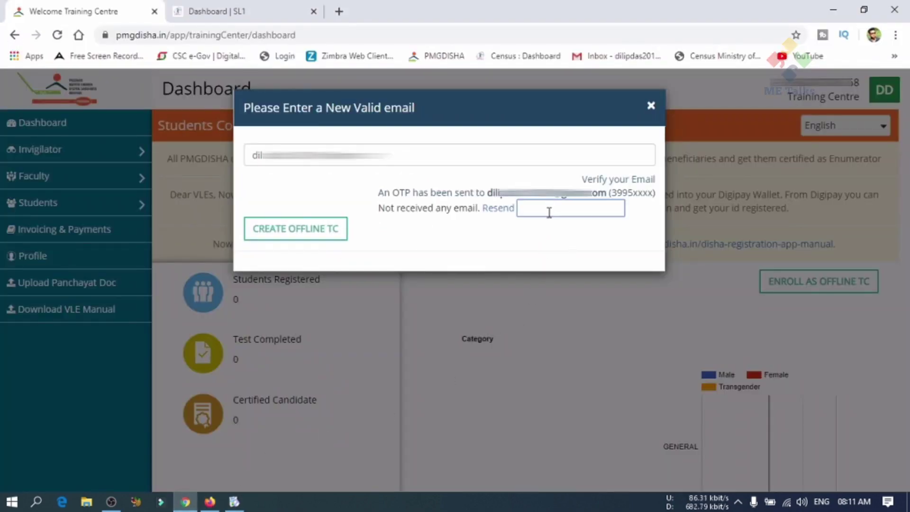
key(ctrl+v)
click(556, 240)
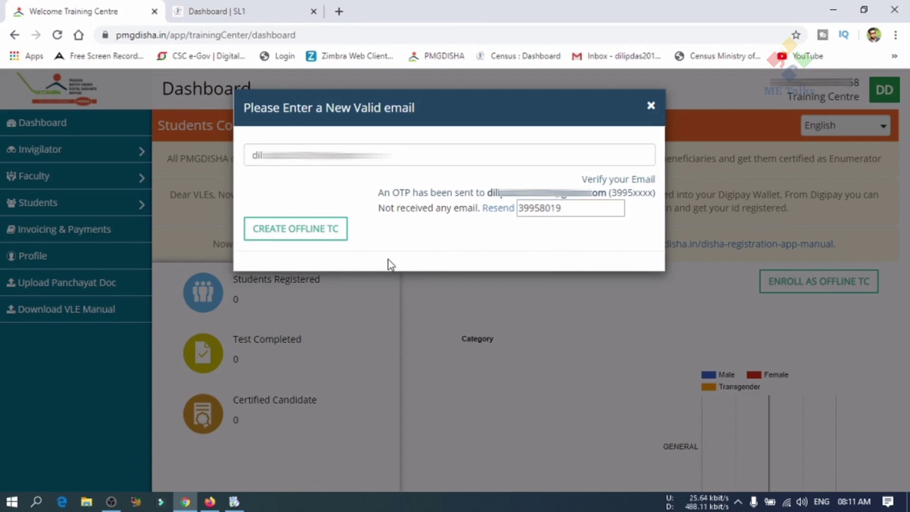
click(315, 234)
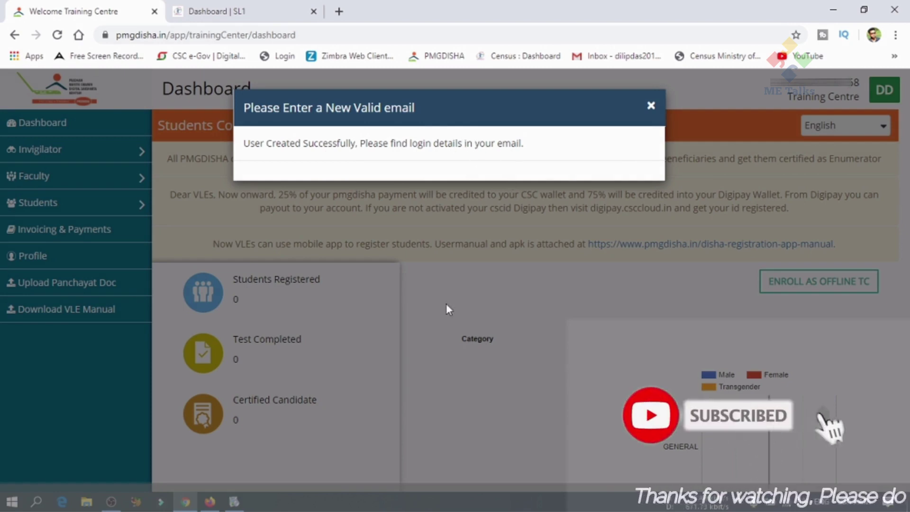
mouse_move(208, 506)
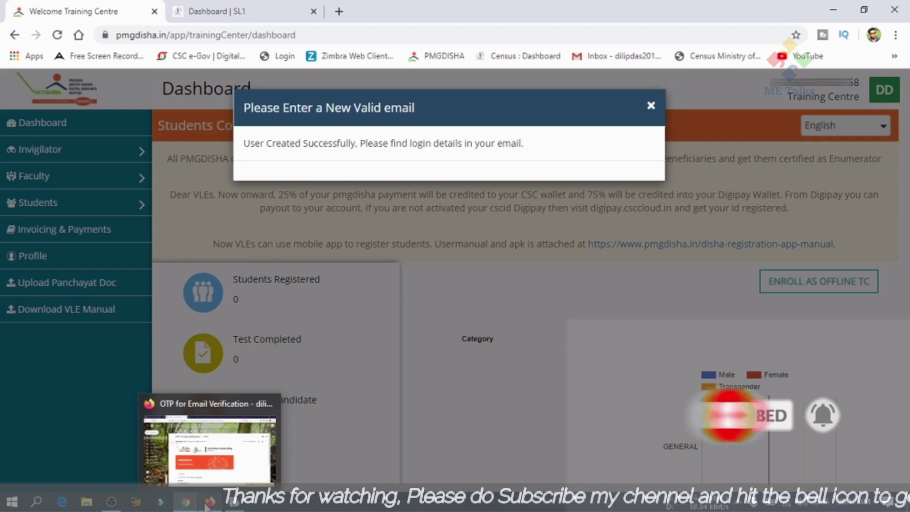
click(208, 505)
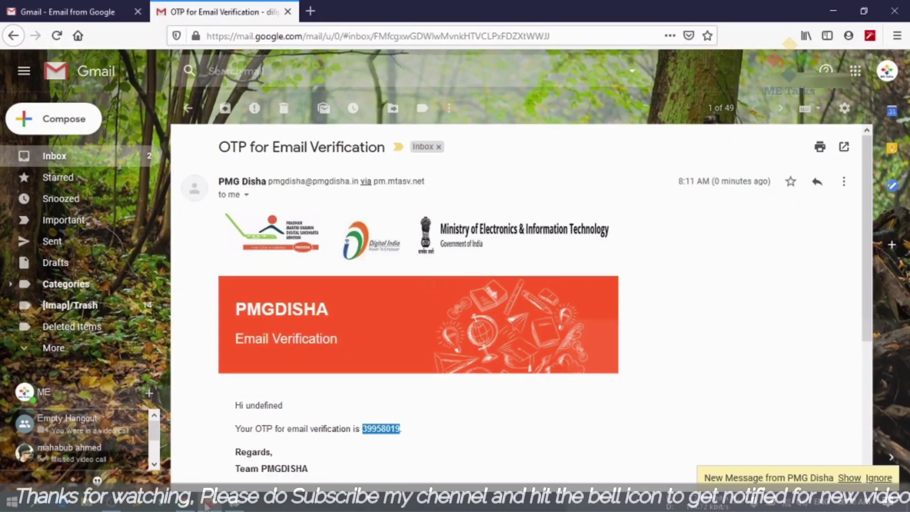
Read the 'Approval Of Application as Training Centre' email, then return to the PMGDISHA dashboard.
click(192, 113)
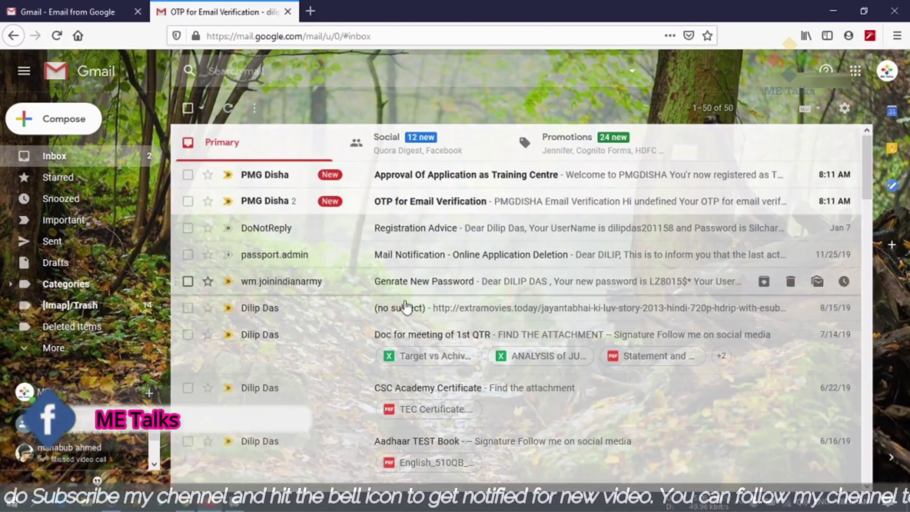
click(490, 181)
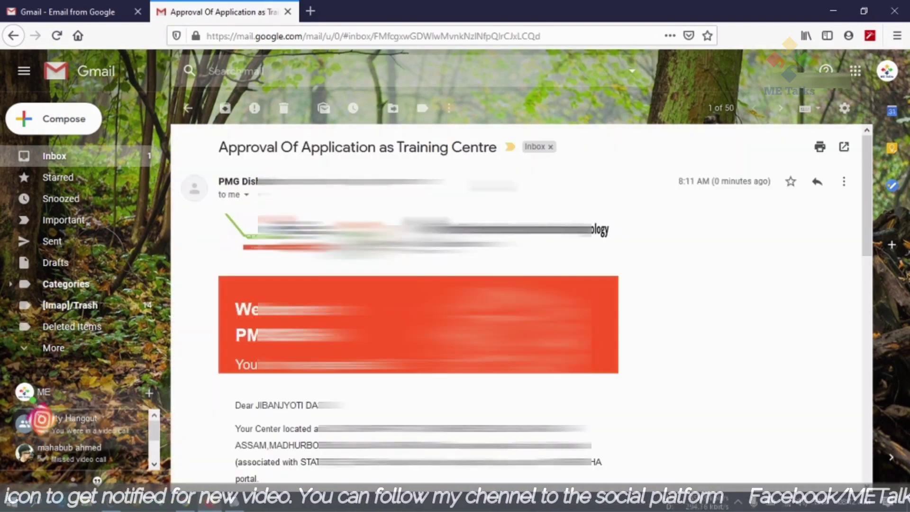
scroll(521, 303, down, 5)
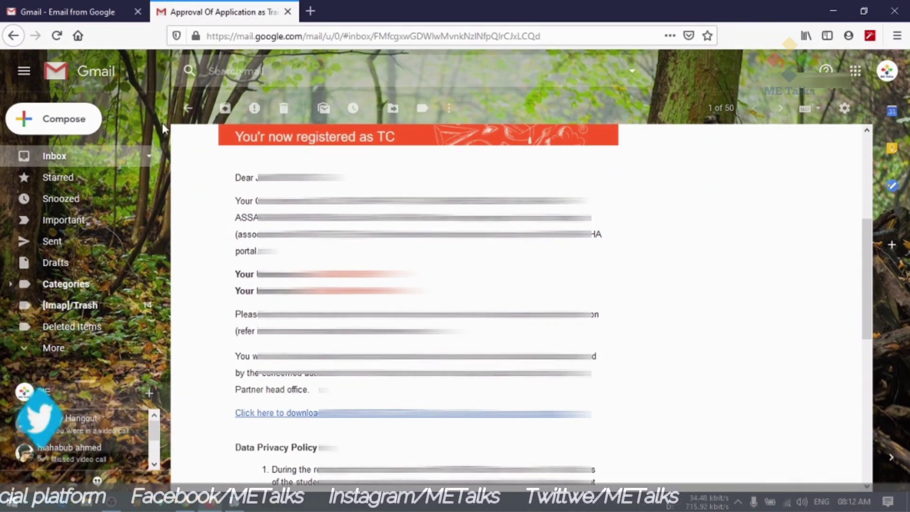
mouse_move(185, 502)
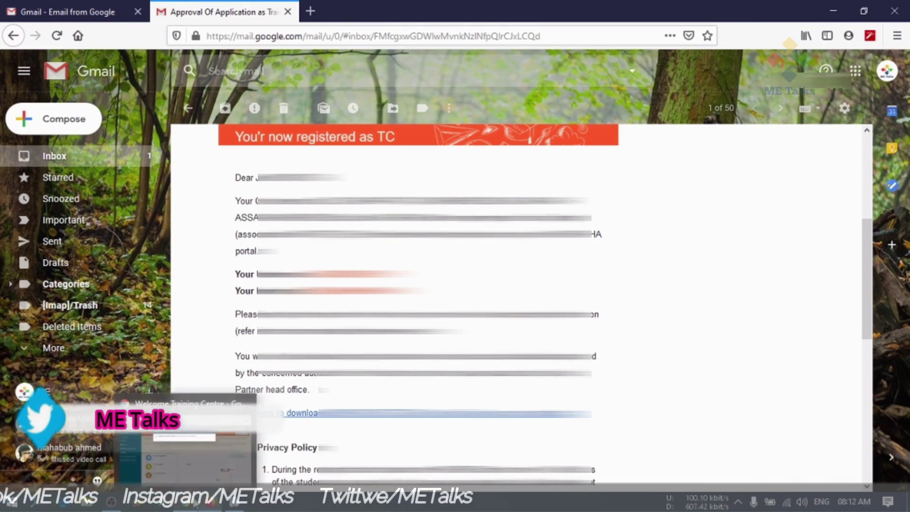
click(184, 439)
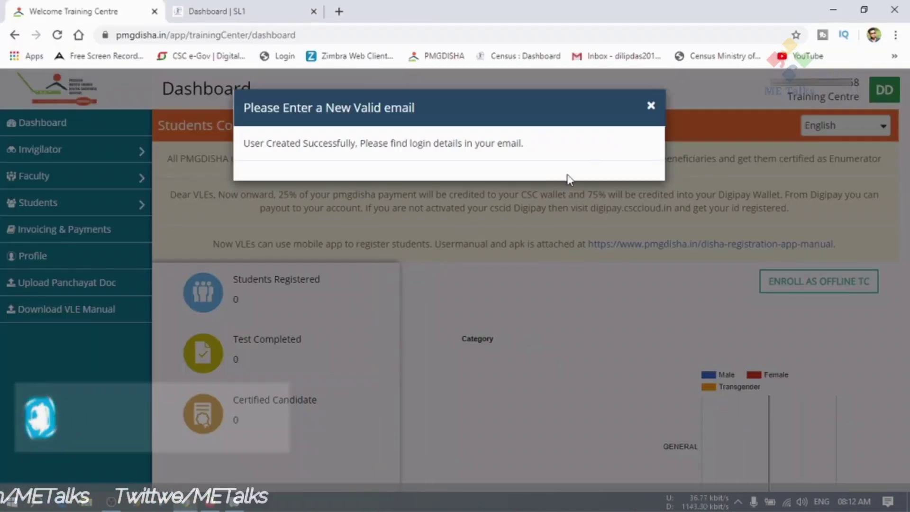
Close the email prompt and log out of the training centre account.
click(690, 119)
click(862, 102)
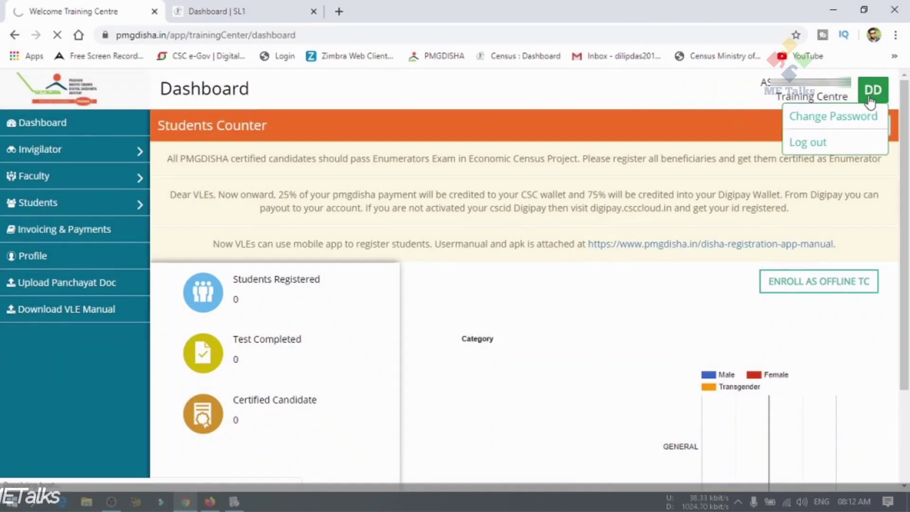
click(809, 146)
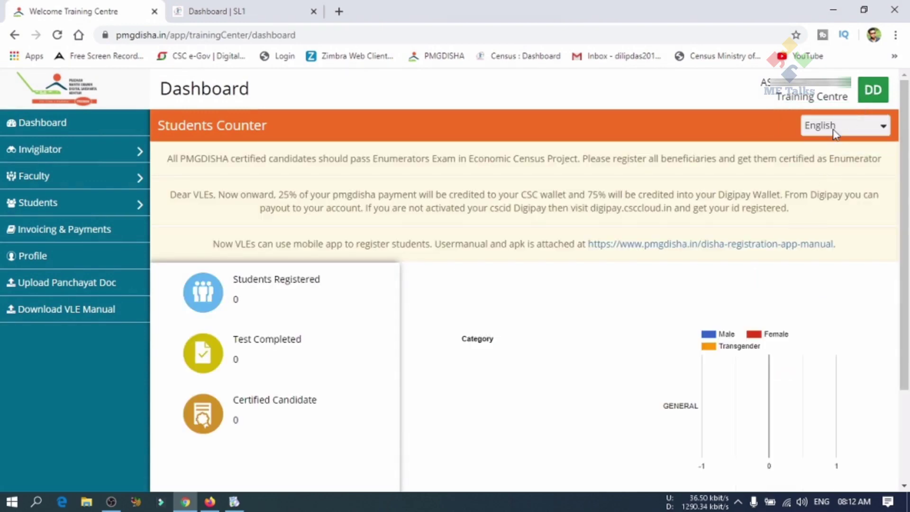
mouse_move(870, 90)
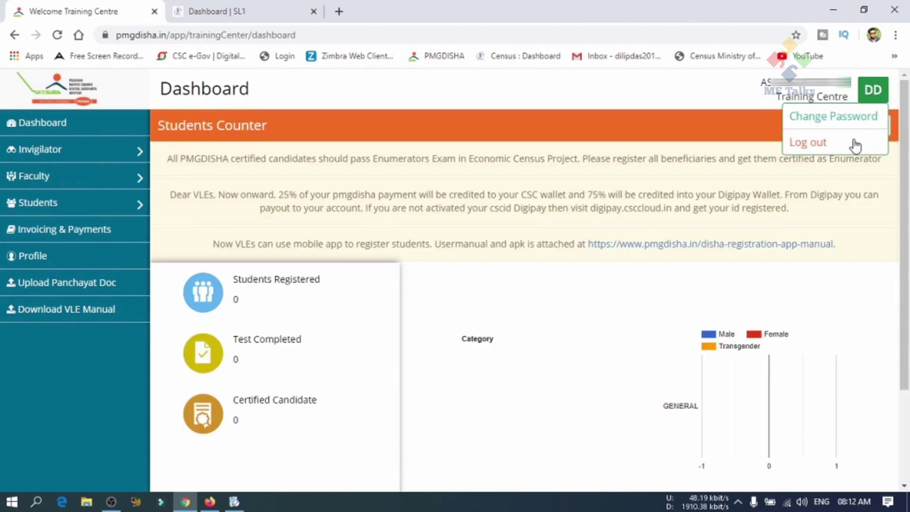
click(816, 146)
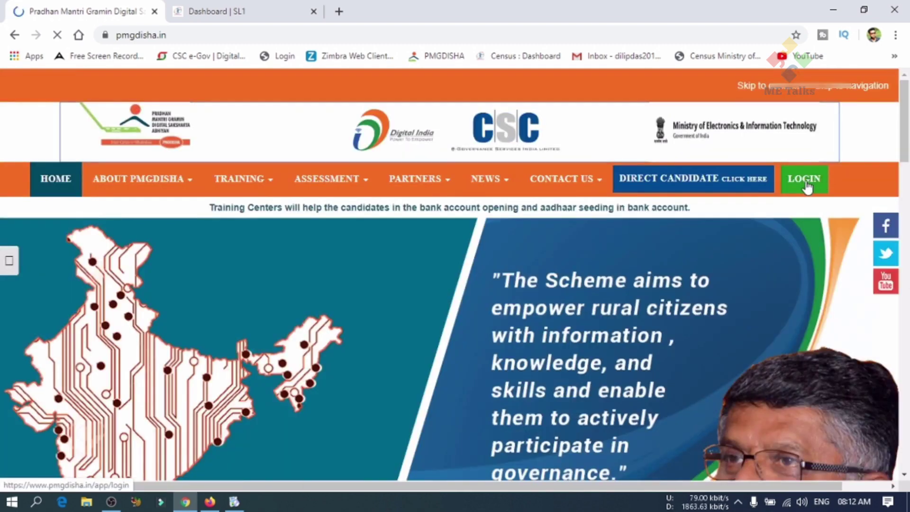
Open the login page and fill in the username copied from the registration email.
click(57, 34)
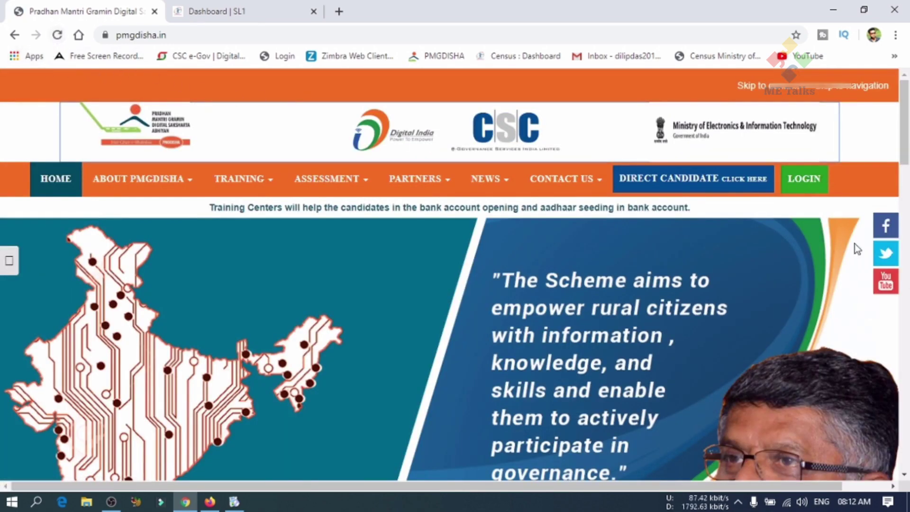
click(802, 192)
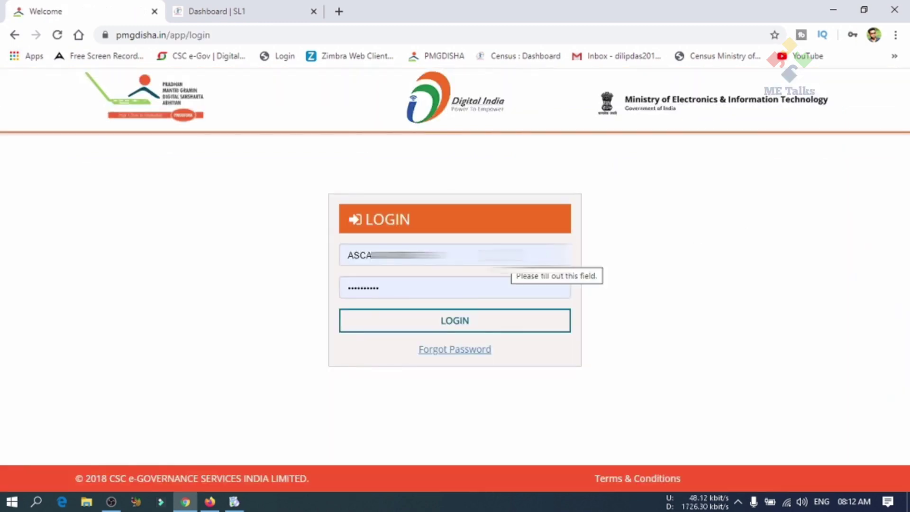
click(210, 502)
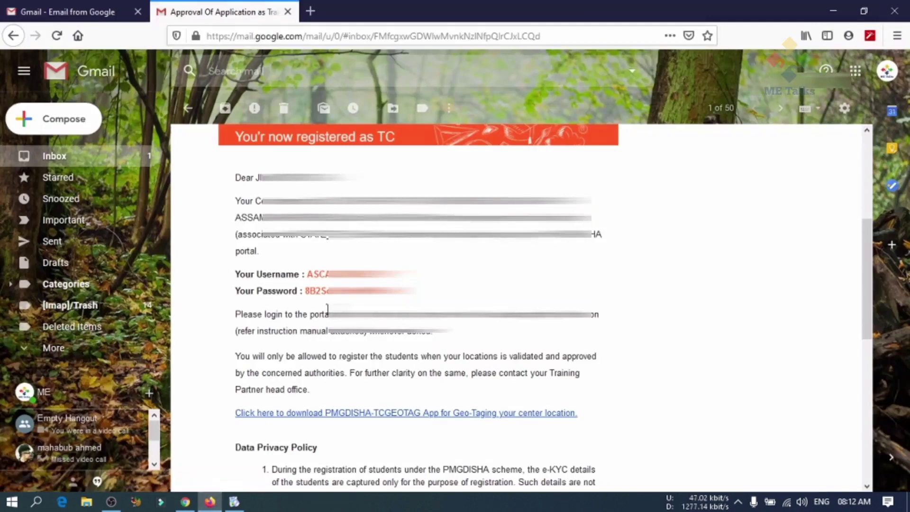
drag(401, 277, 309, 282)
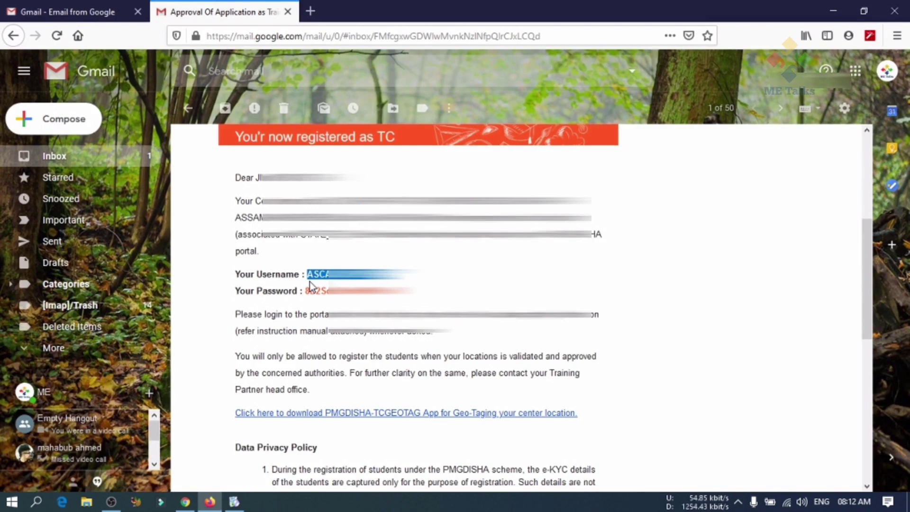
click(185, 502)
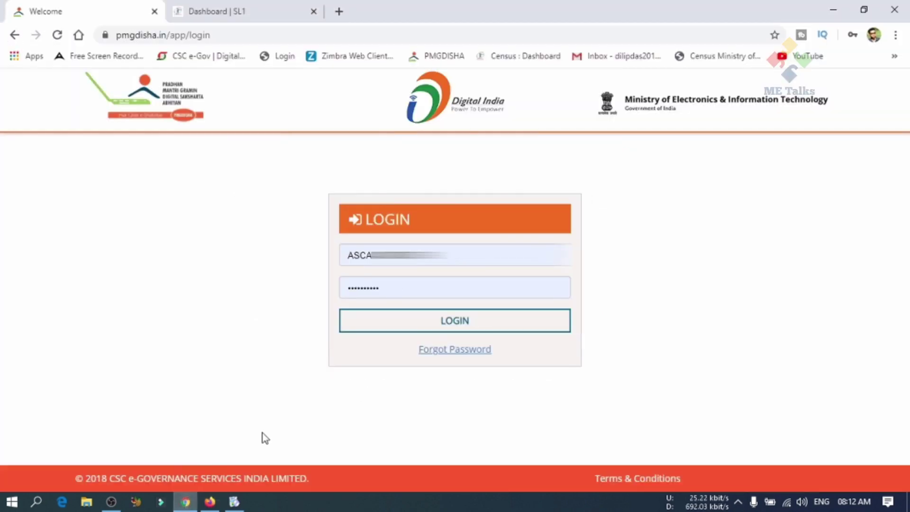
click(410, 256)
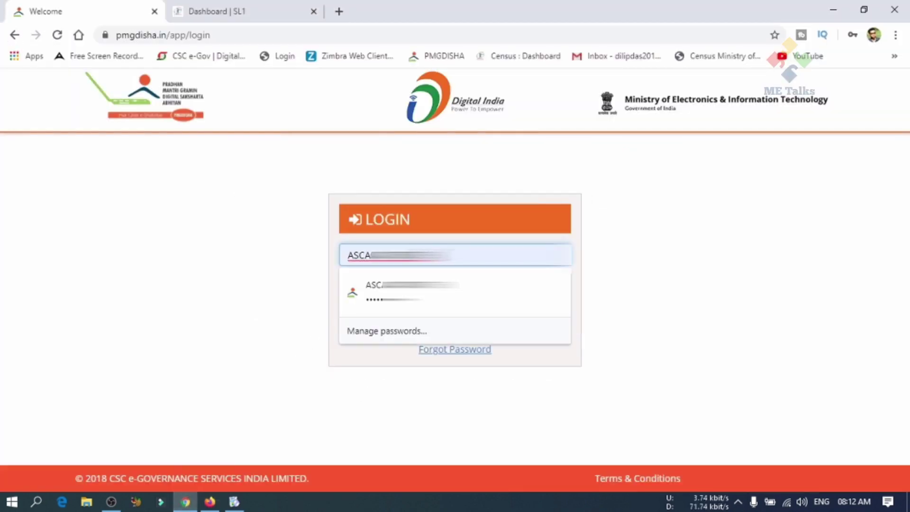
key(Down)
key(Return)
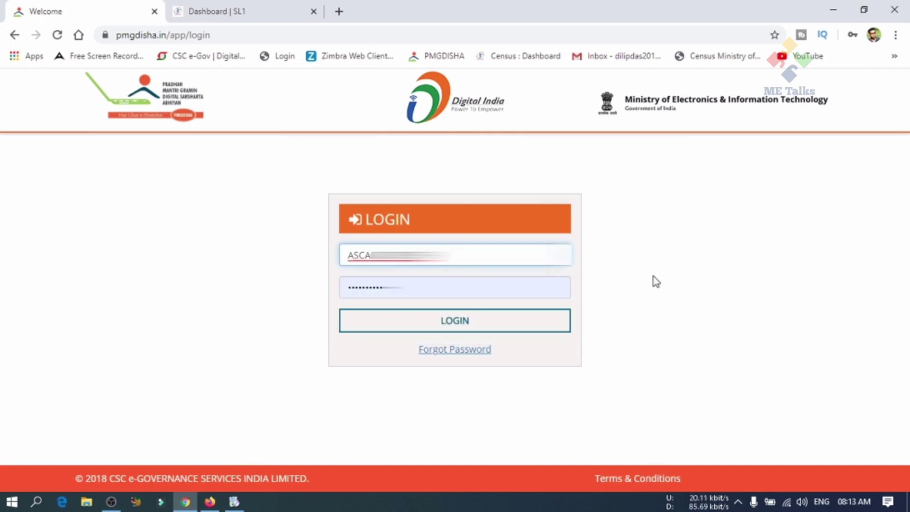
click(648, 292)
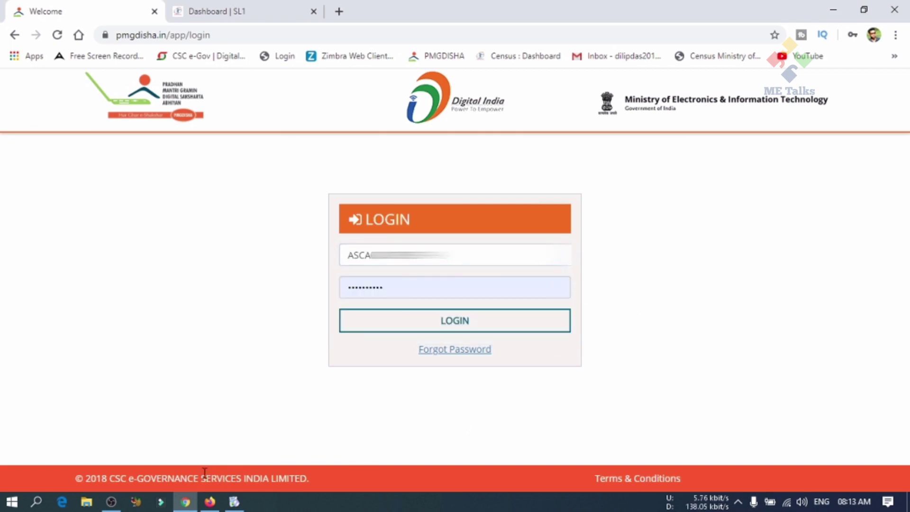
Paste the emailed password into the login form and log in.
click(210, 501)
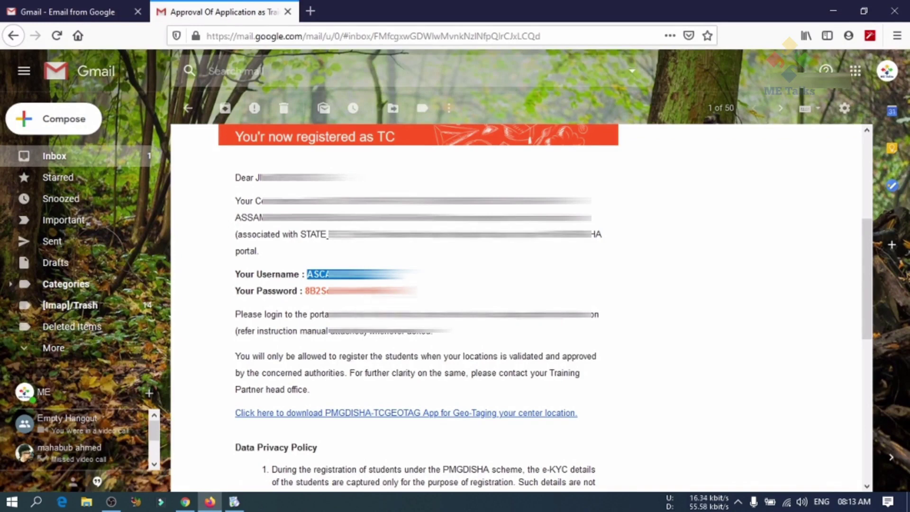
drag(417, 291, 305, 291)
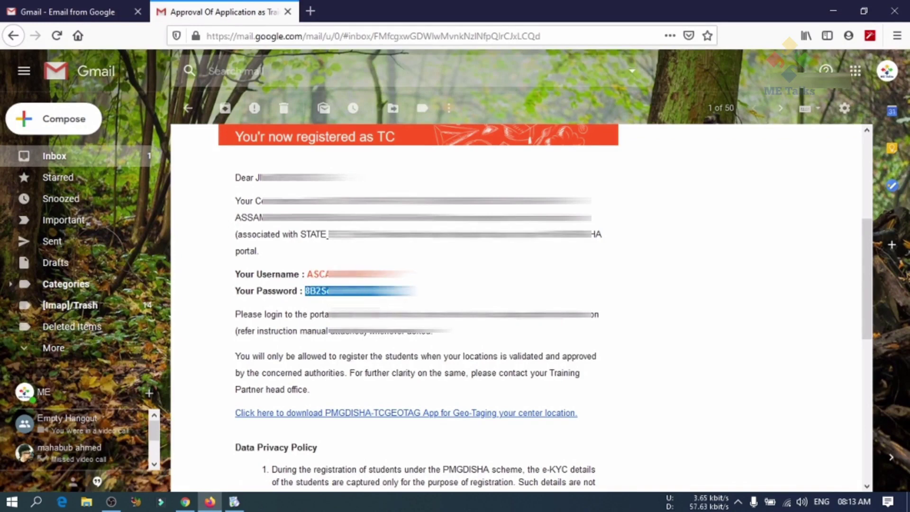
click(185, 502)
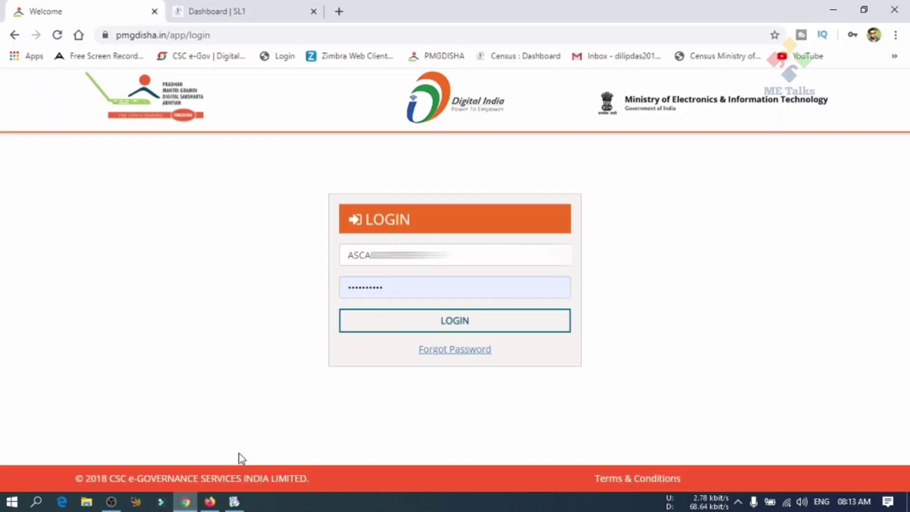
click(397, 291)
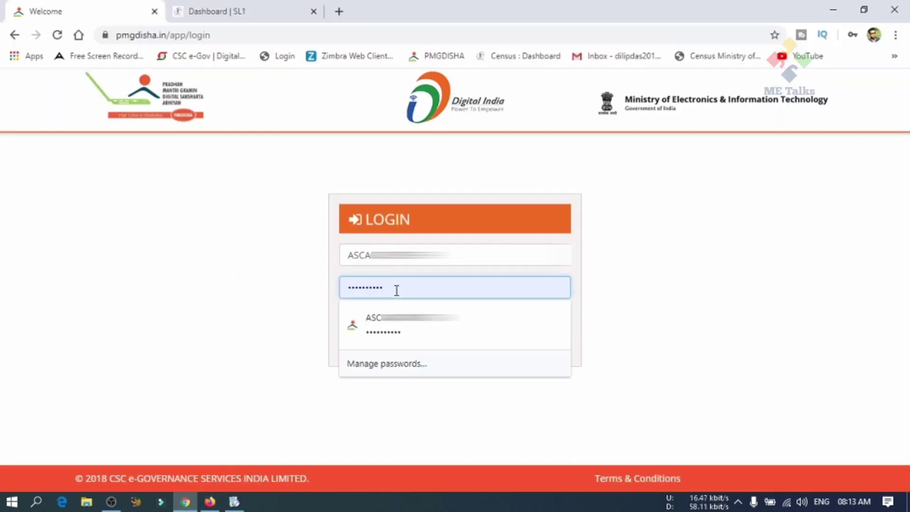
double_click(397, 291)
key(ctrl+v)
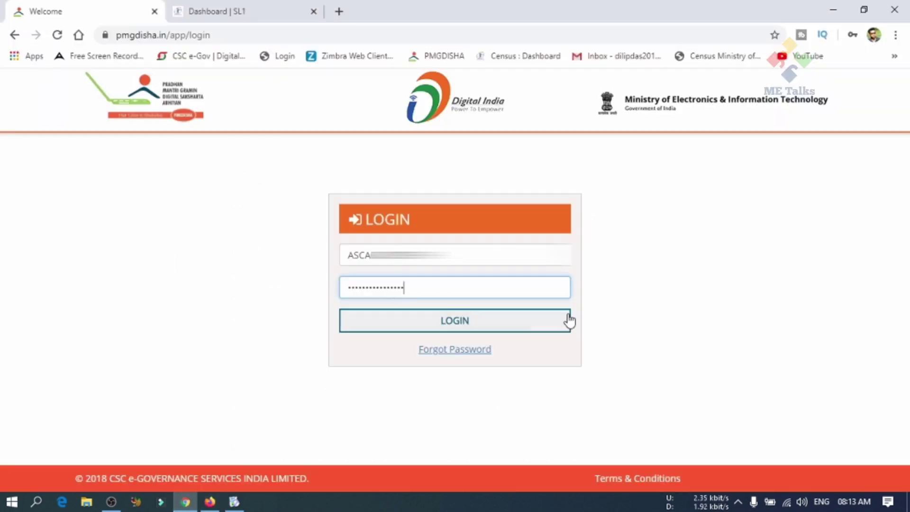
click(531, 325)
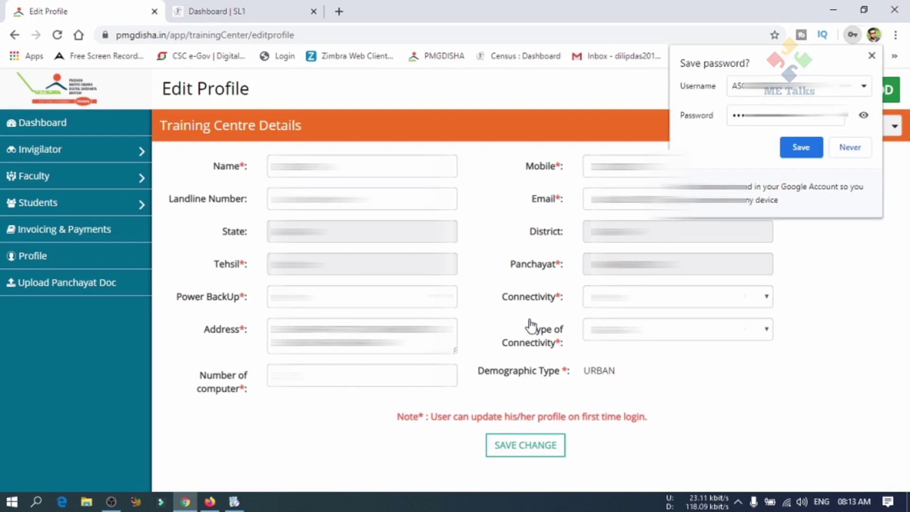
Save the password in Chrome and save the Training Centre Details on Edit Profile.
click(801, 147)
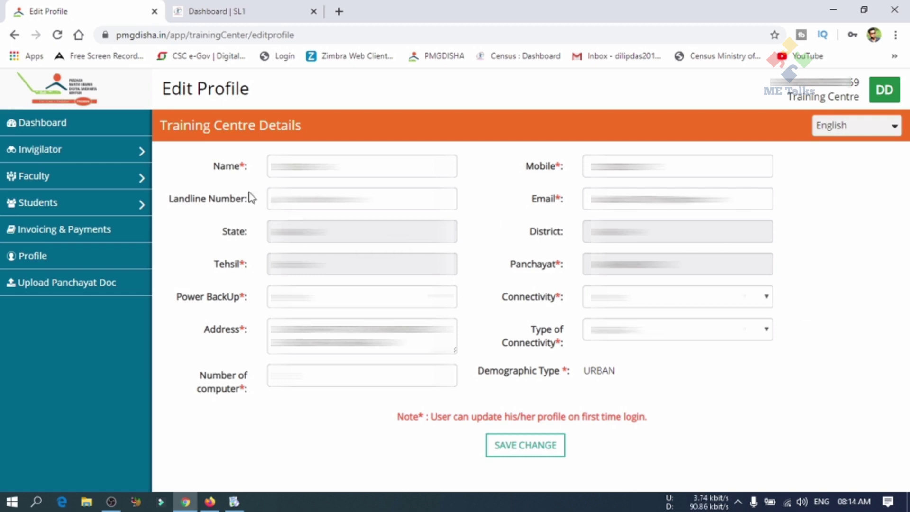
click(496, 447)
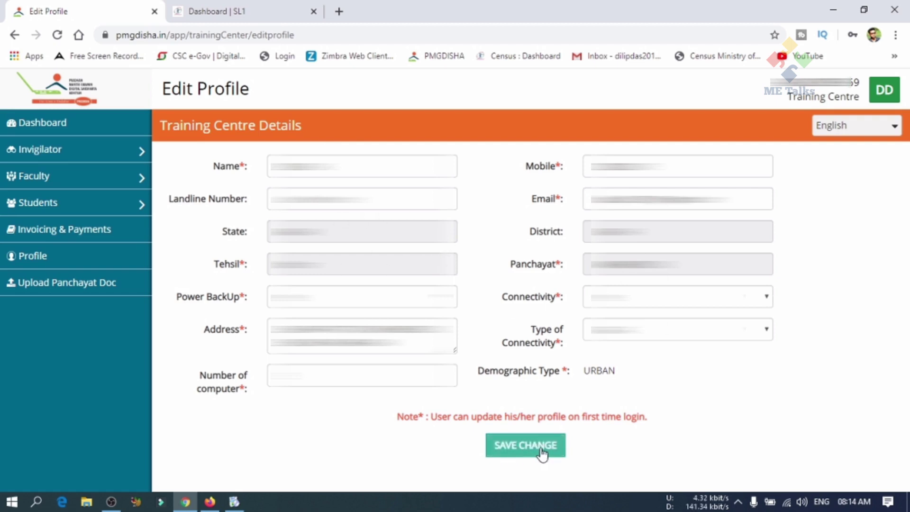
click(96, 127)
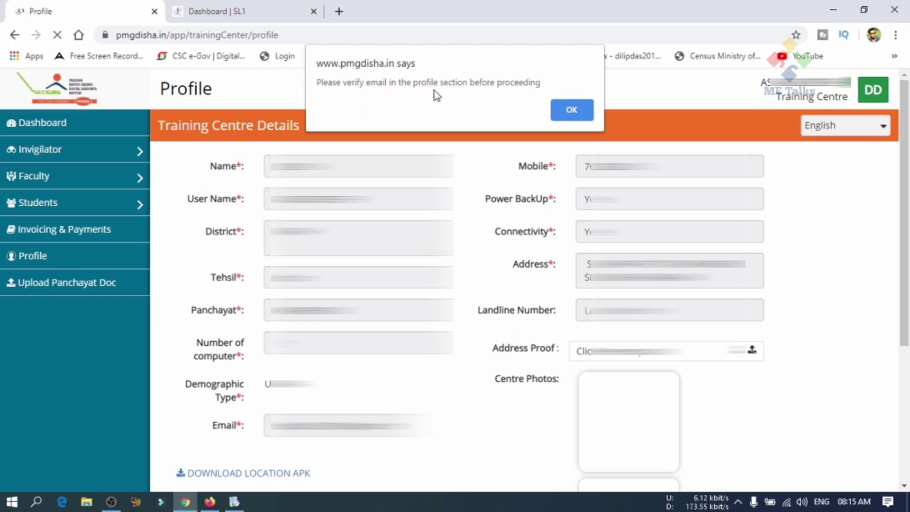
click(568, 111)
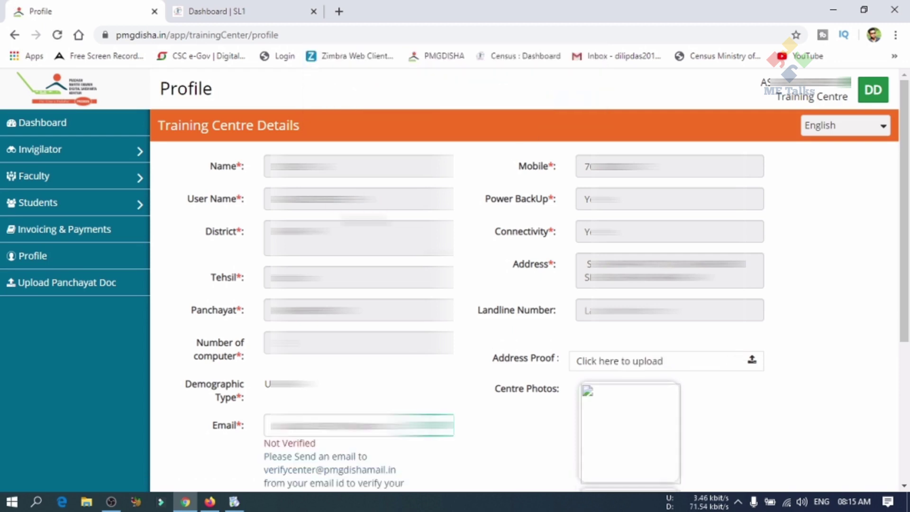
mouse_move(108, 213)
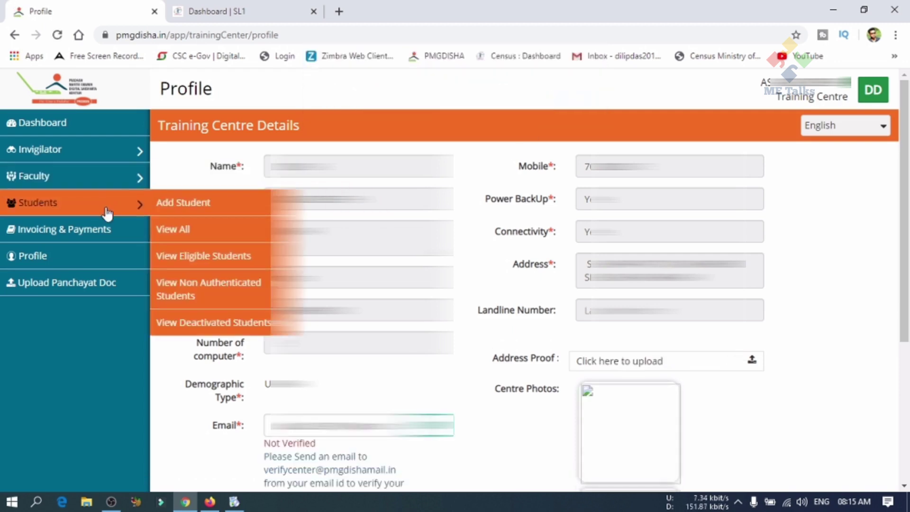
click(89, 256)
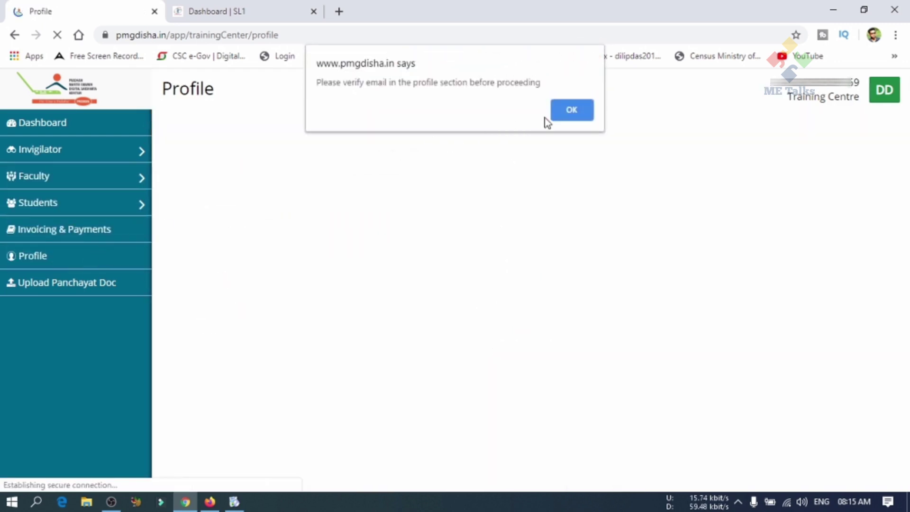
click(572, 114)
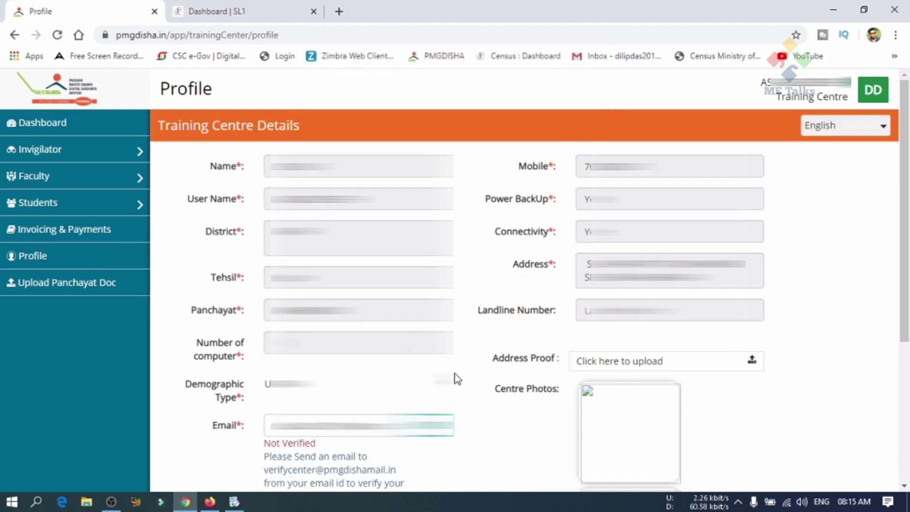
scroll(455, 375, down, 3)
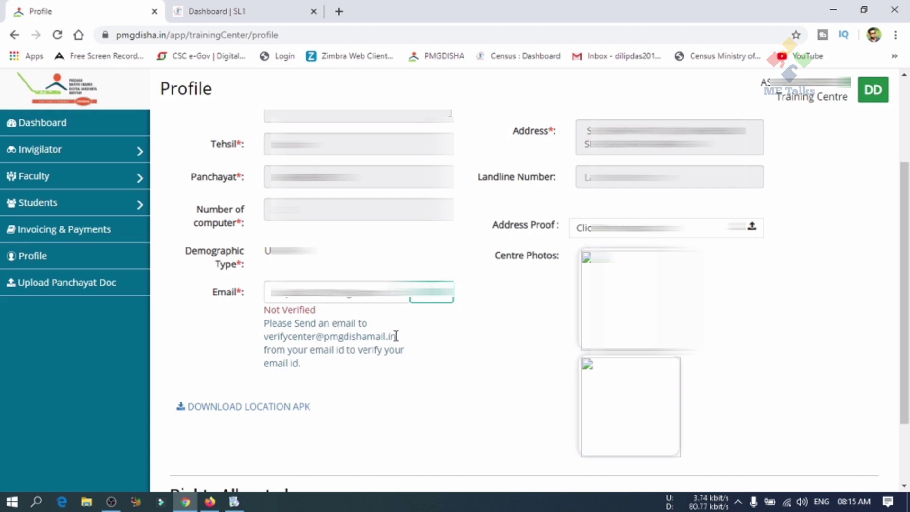
drag(404, 339, 267, 338)
key(ctrl+c)
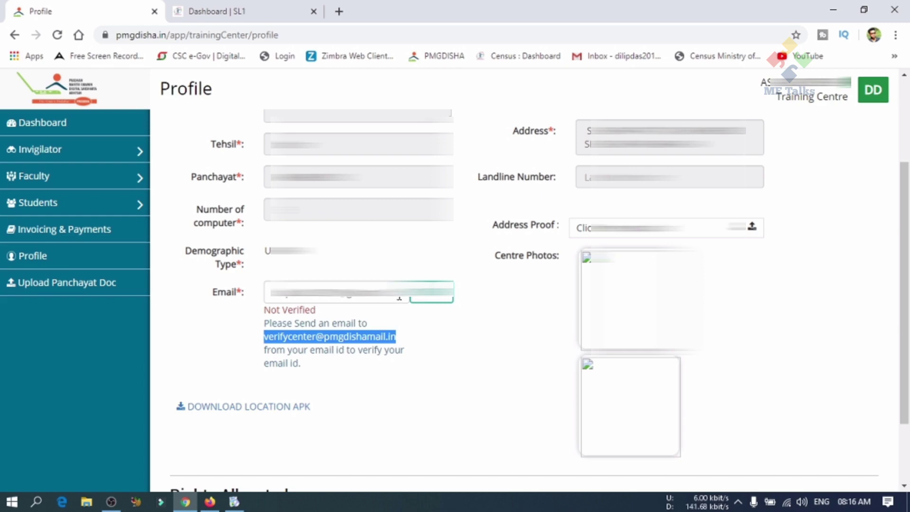
Start a new Gmail message addressed to the PMGDISHA verification centre address.
click(210, 502)
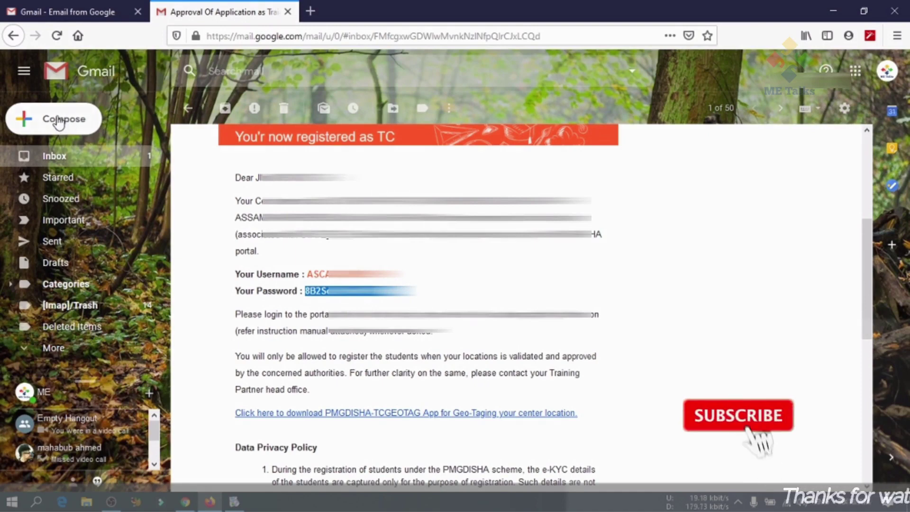
click(70, 119)
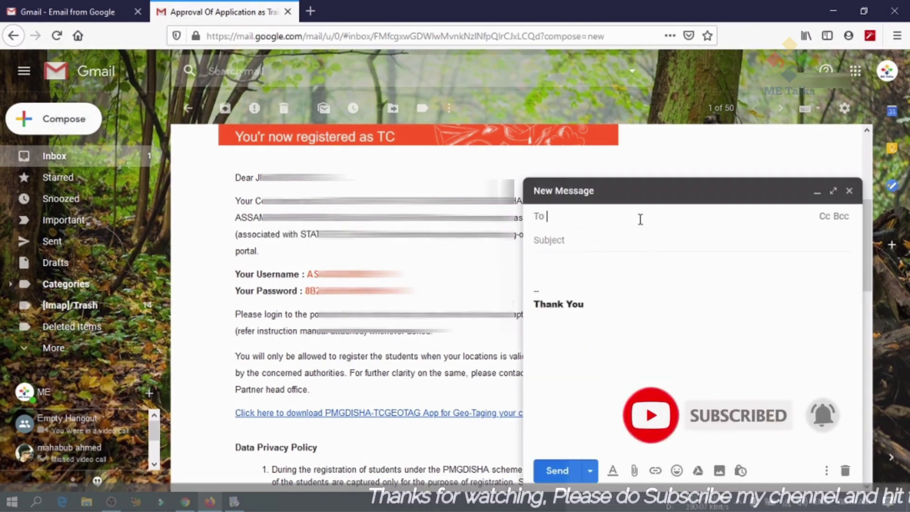
key(ctrl+v)
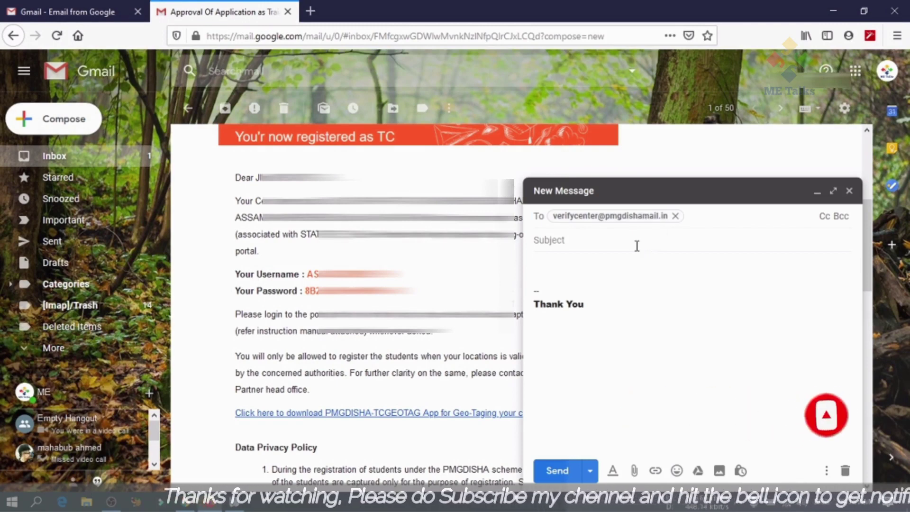
click(635, 242)
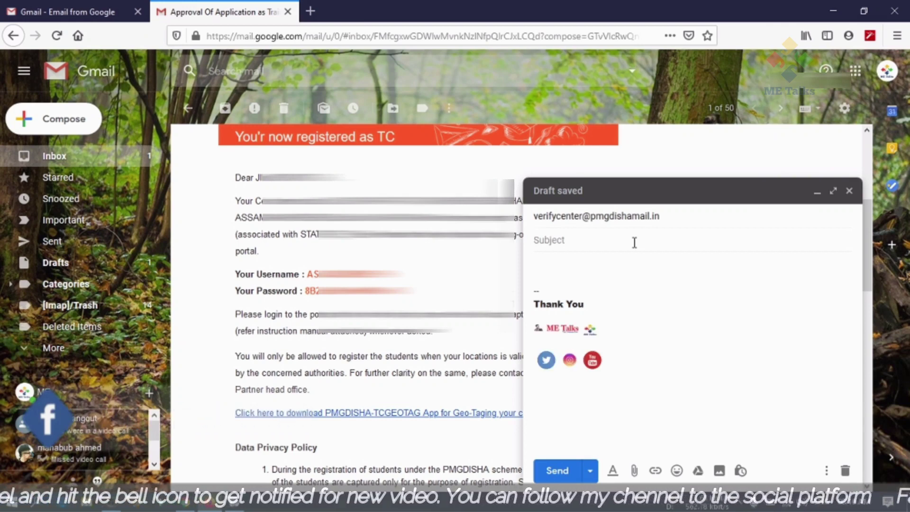
Enter 'Verify Email' as the subject and begin typing it into the body.
text(Verify)
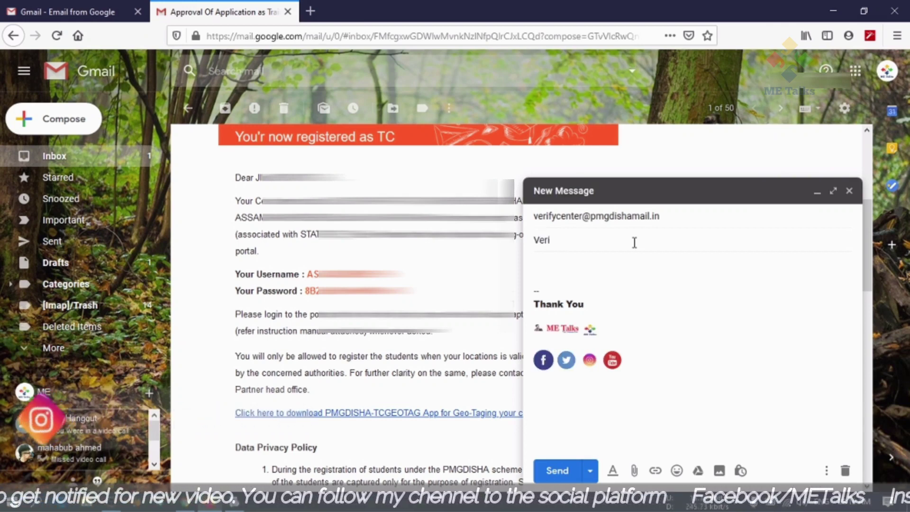
text(Ge)
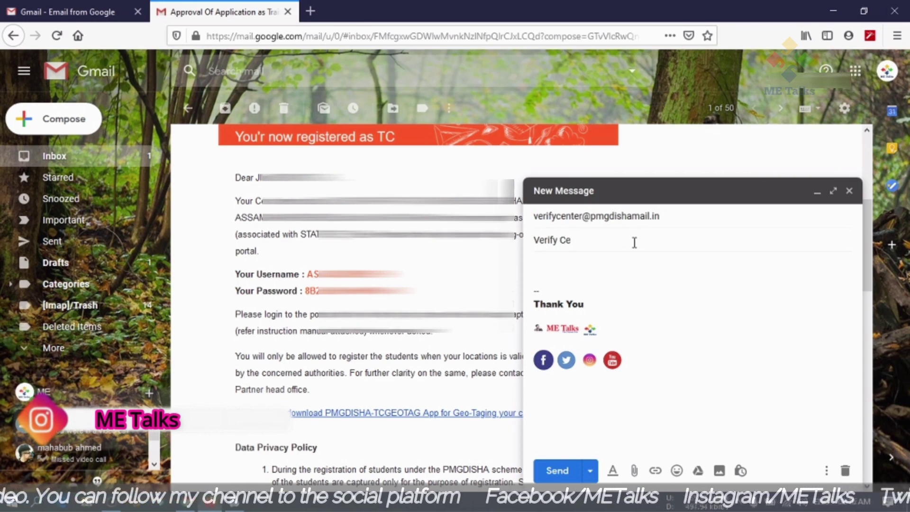
text(o)
key(BackSpace)
key(BackSpace)
key(BackSpace)
key(BackSpace)
text(Emai)
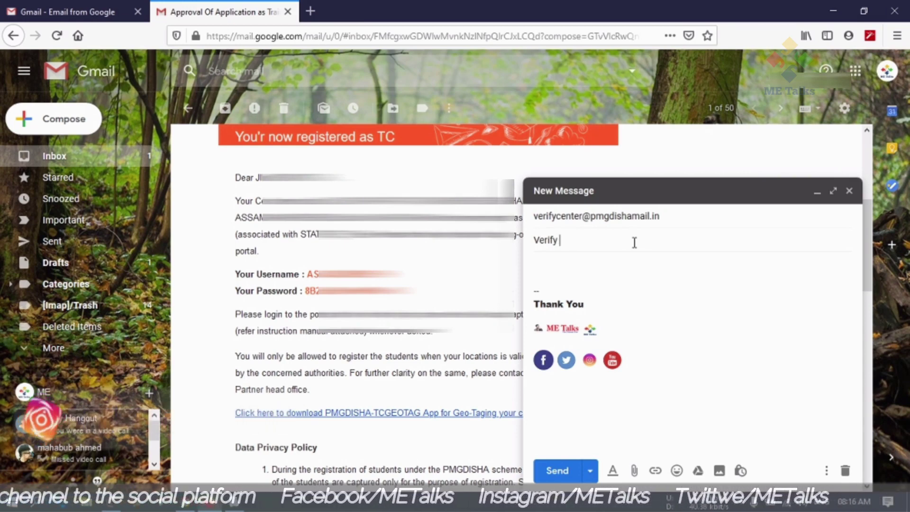
text(l)
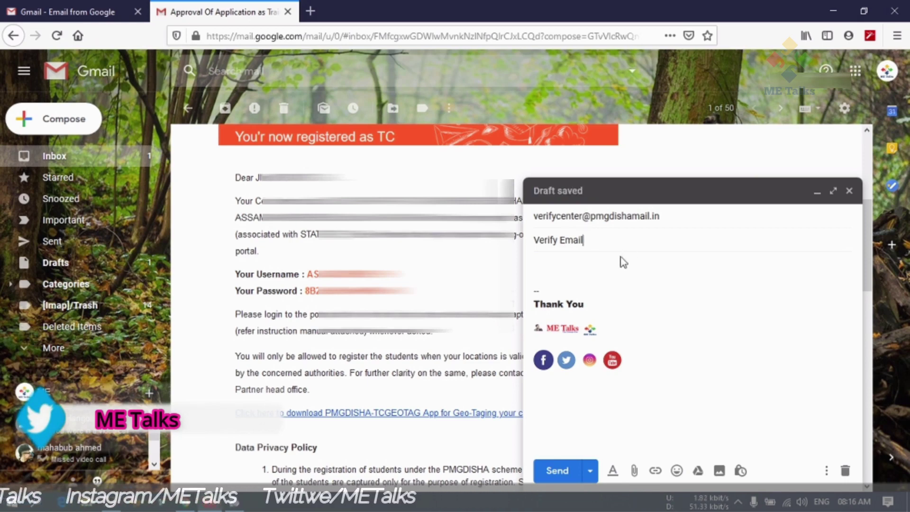
click(619, 260)
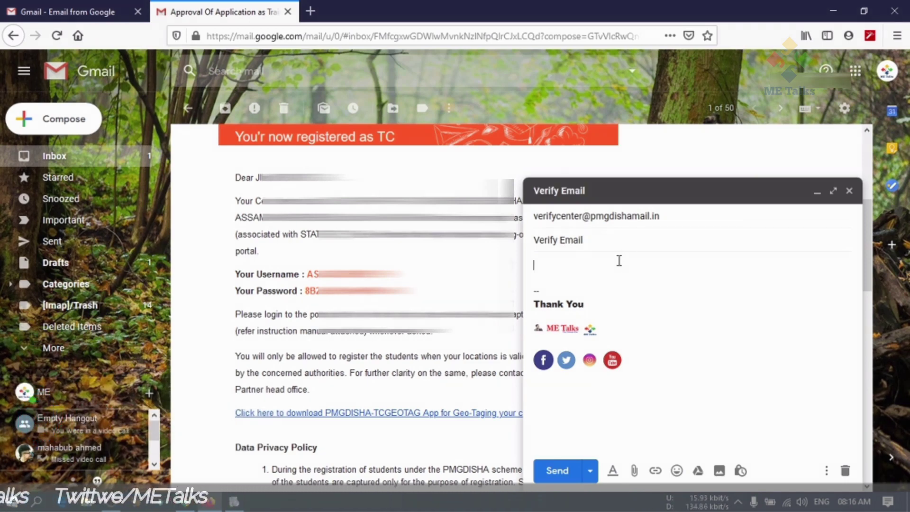
text(Verify Email)
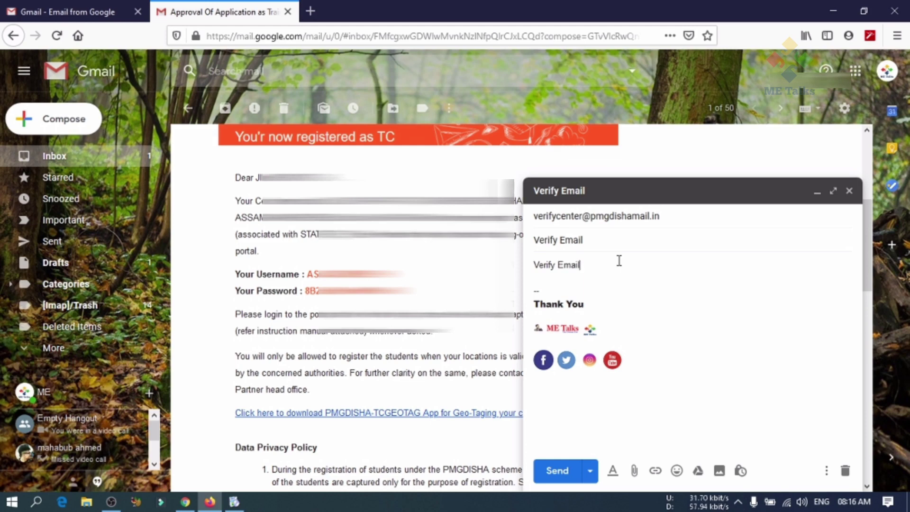
Send the 'Verify Email' message, confirm it in Sent mail, and return to the PMGDISHA profile.
click(550, 472)
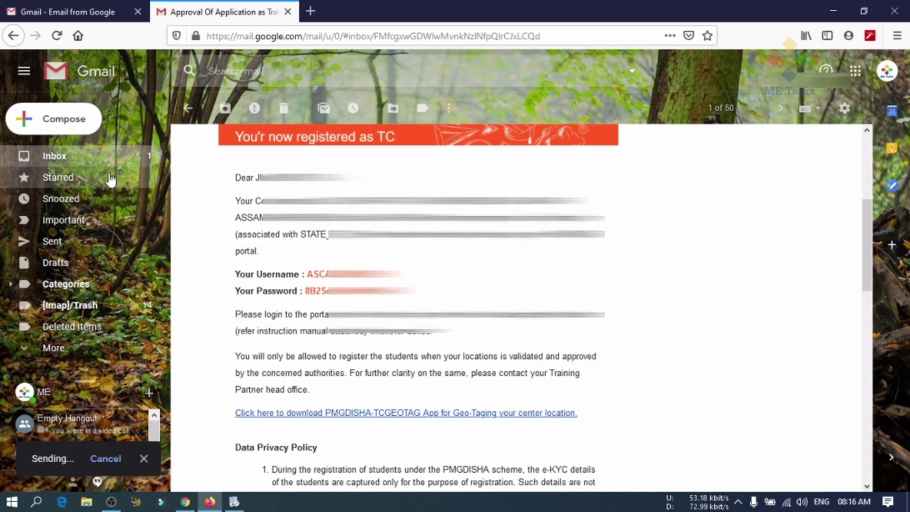
click(98, 163)
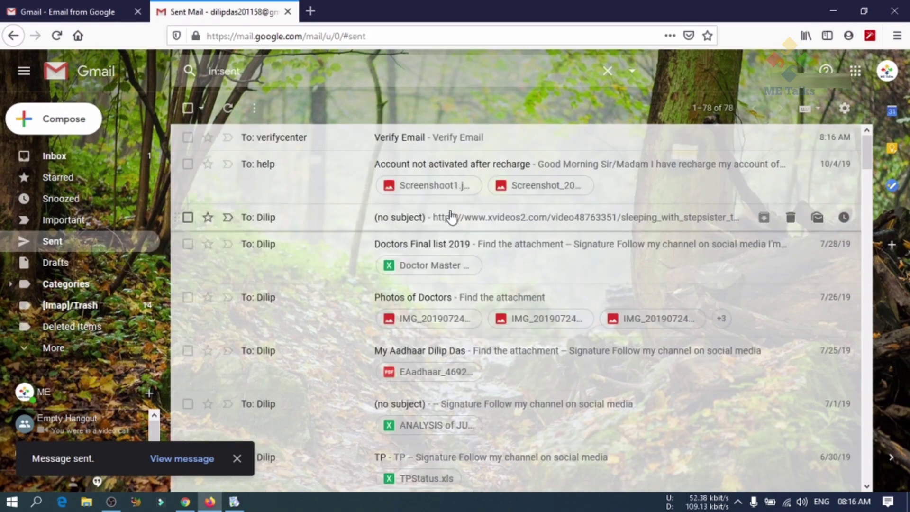
click(89, 162)
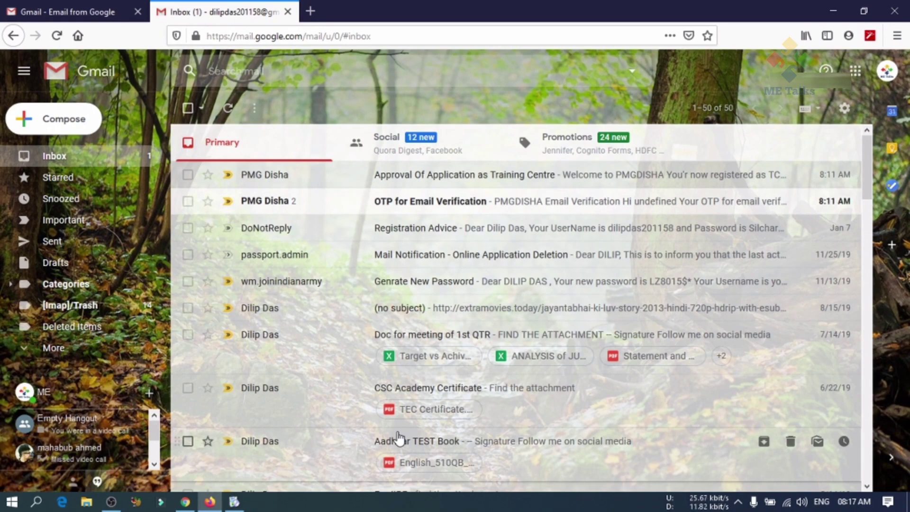
click(189, 506)
scroll(870, 297, up, 3)
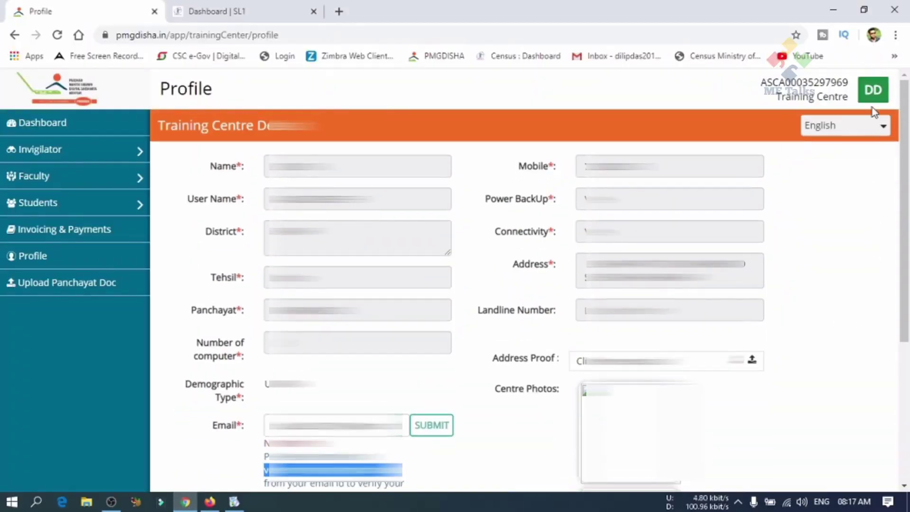
Log out and back in with the saved training centre credentials to see Email marked Verified.
click(873, 93)
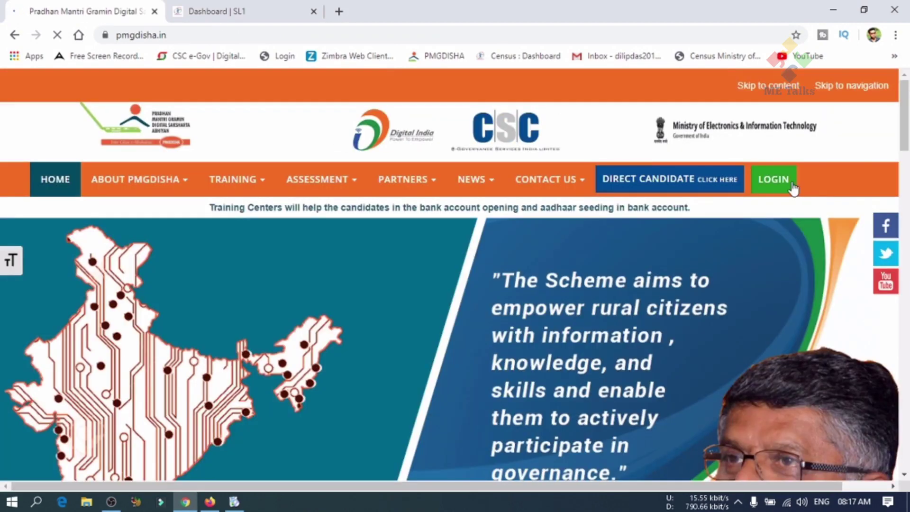
click(782, 183)
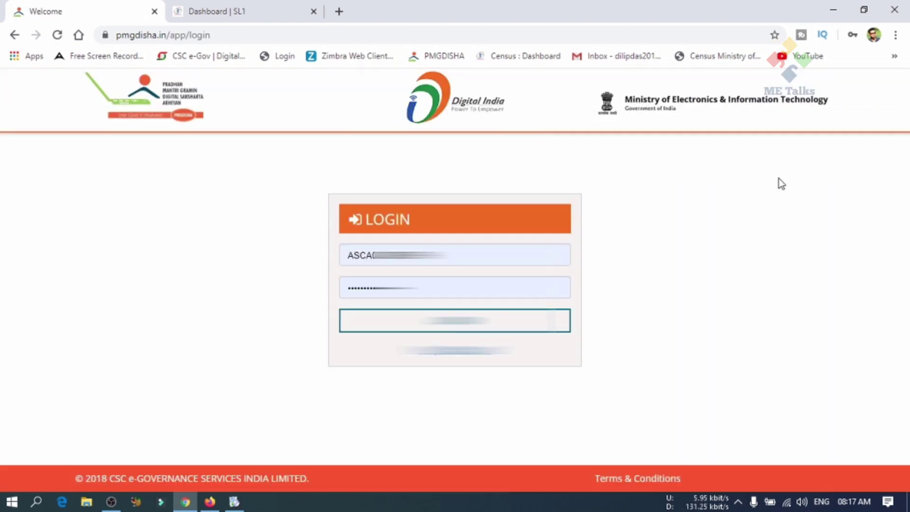
click(569, 262)
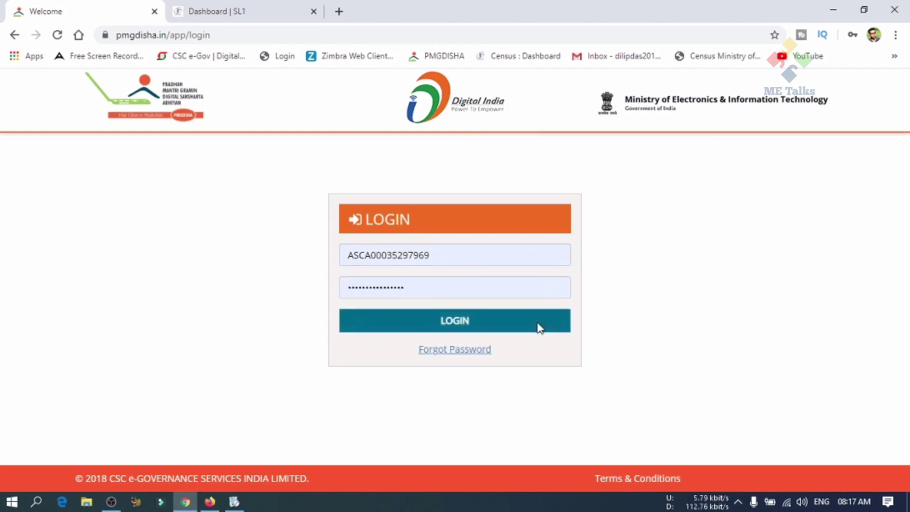
click(538, 328)
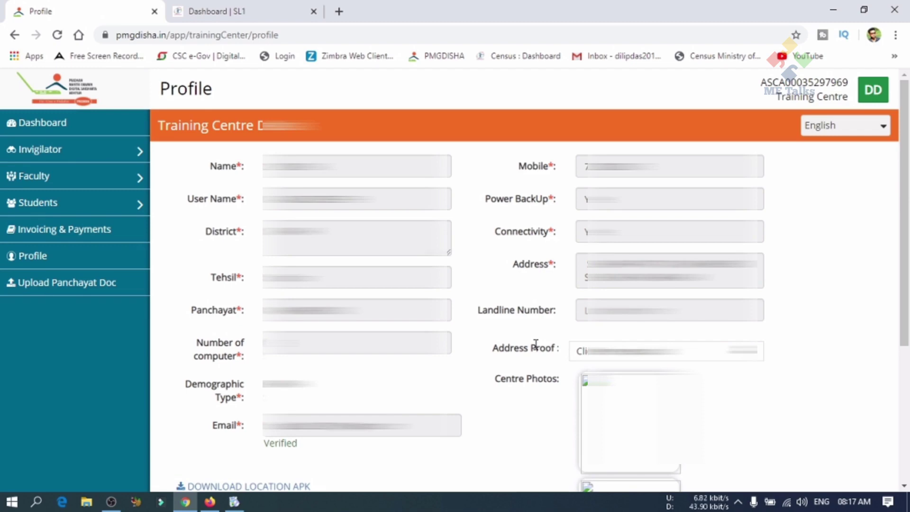
scroll(524, 337, down, 1)
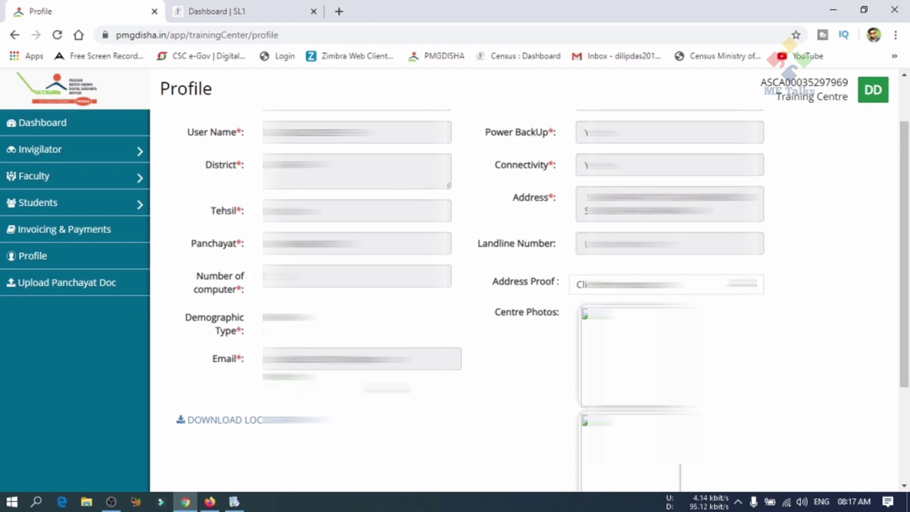
scroll(529, 286, up, 1)
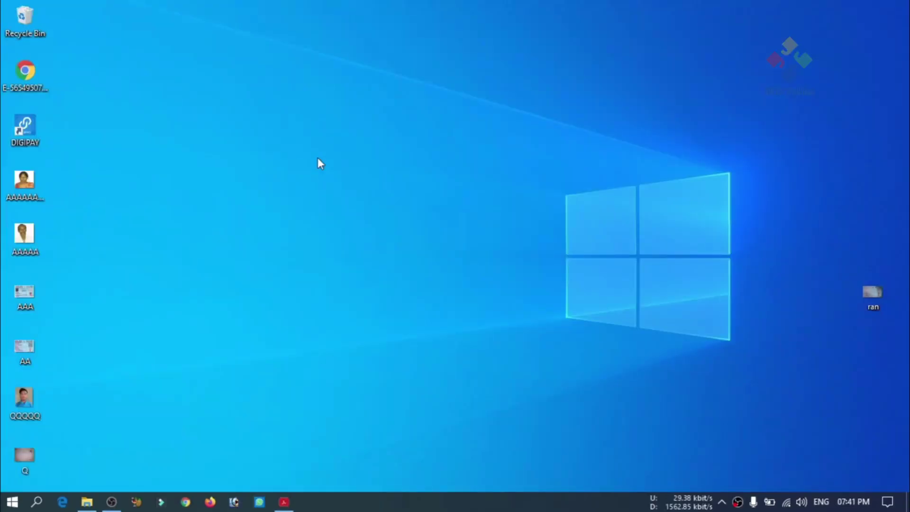